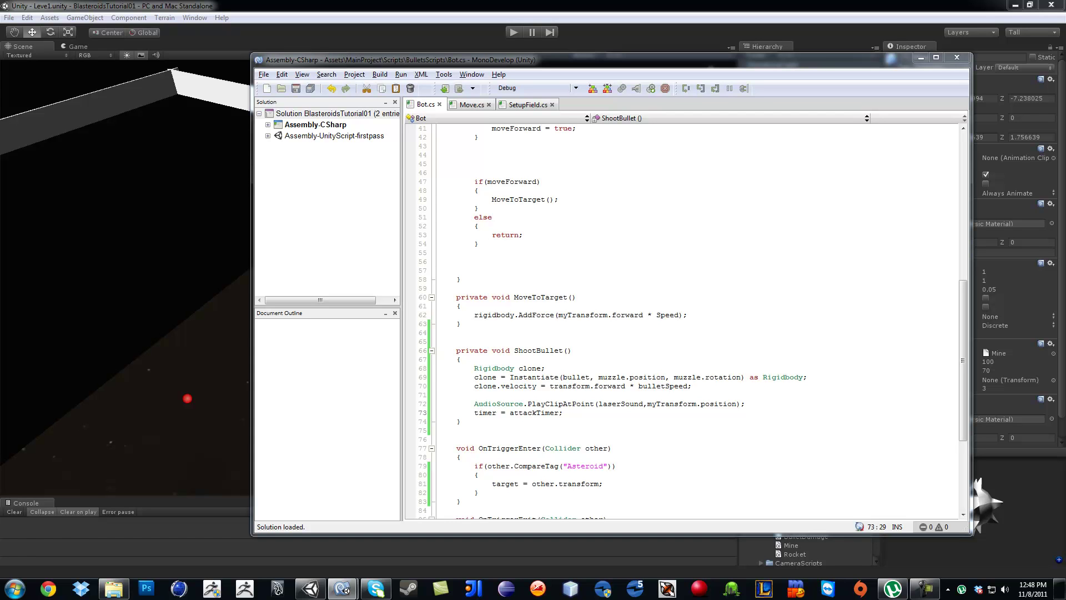
Step: Declare an empty private void TimeStuff() method below ShootBullet in Bot.cs
left_click(789, 441)
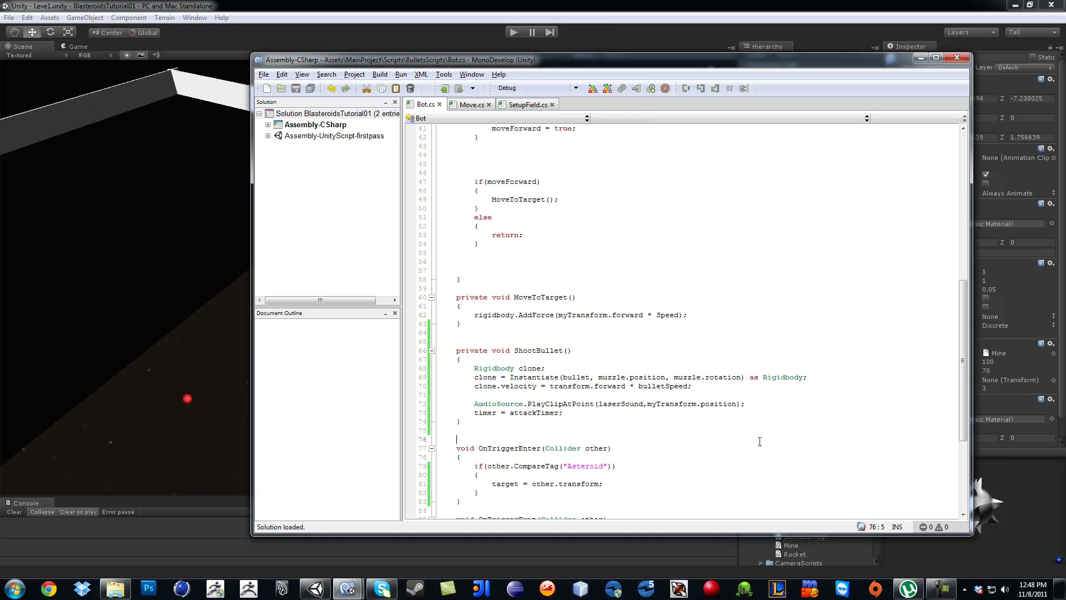
scroll(742, 334, "down", 6)
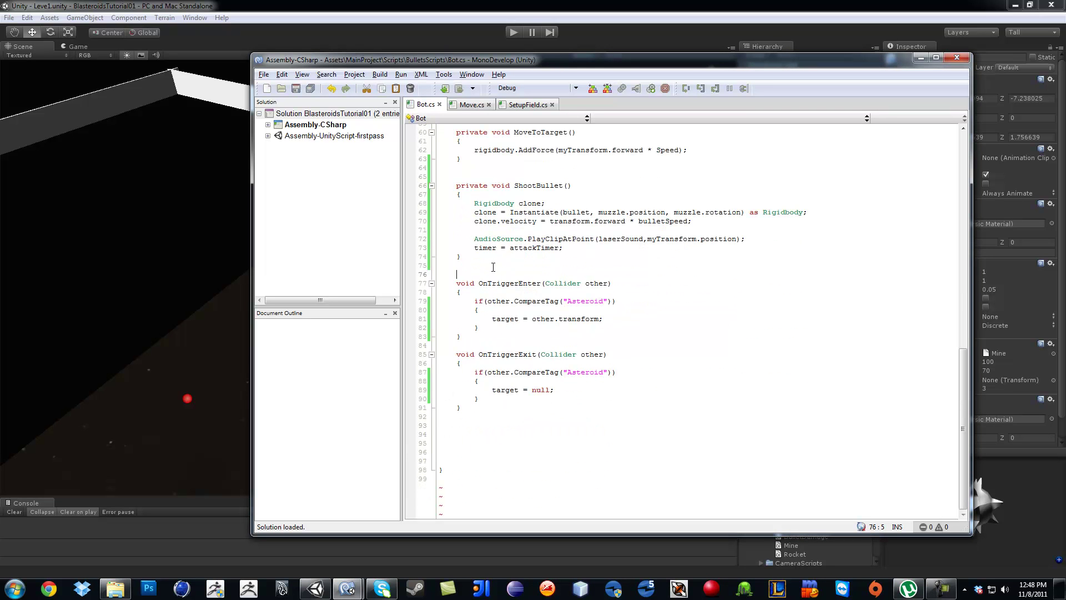
key("Return")
key("Return")
key("Return")
key("Up")
key("Up")
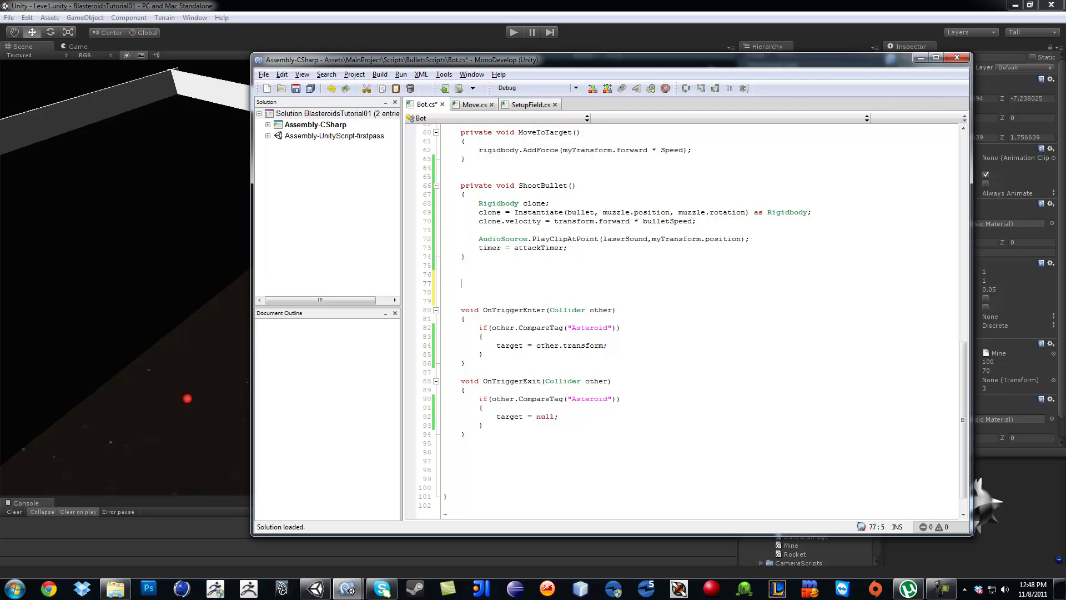
type("p")
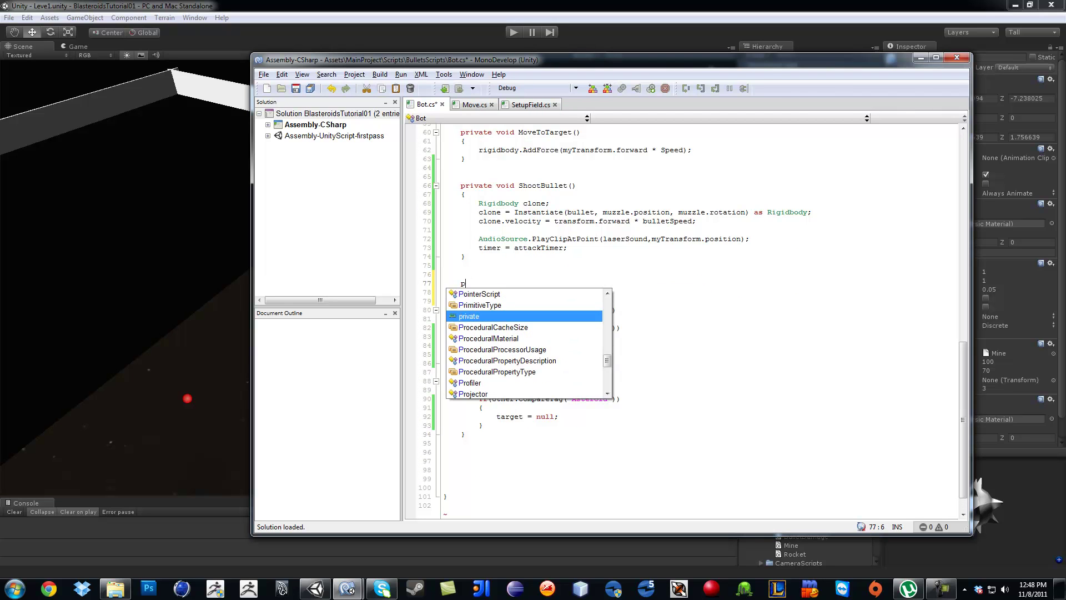
type("rivate void ")
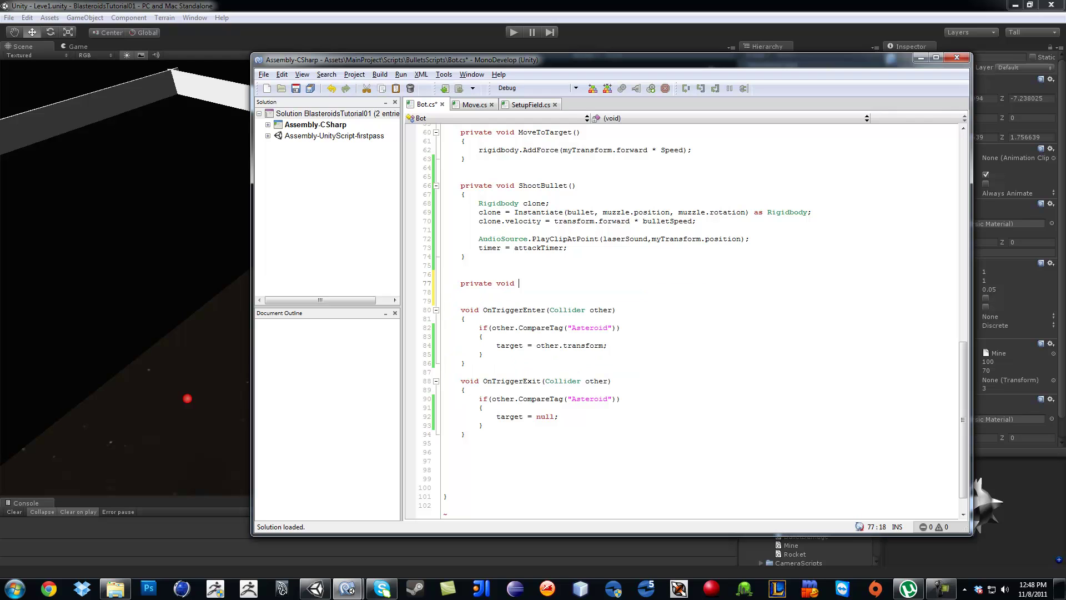
type("TimeS")
type("tuff()")
key("Return")
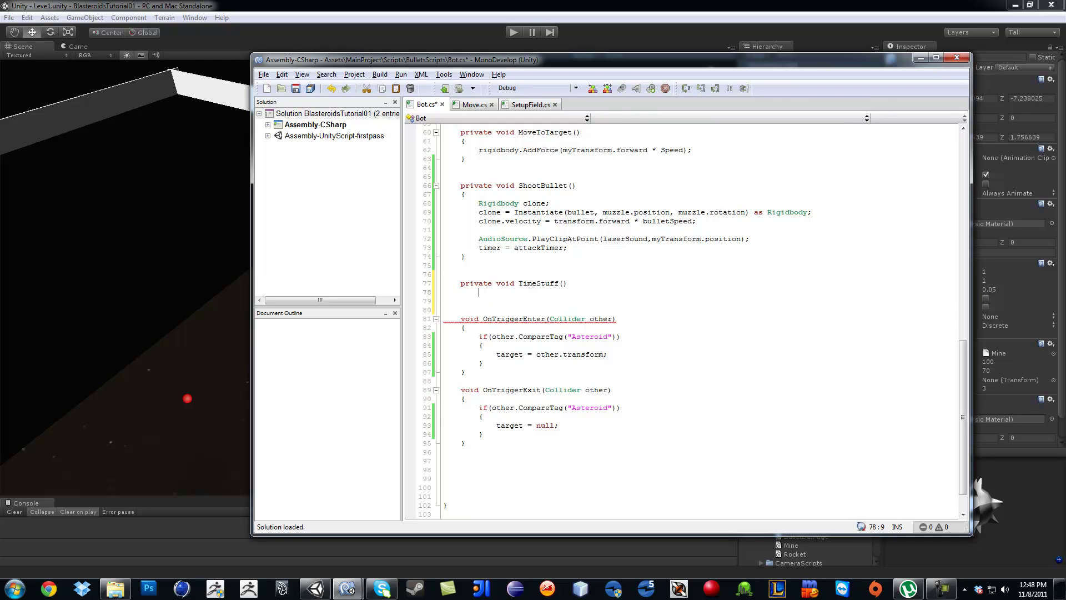
type("{")
Step: Inside TimeStuff, add an if (timer <= 0) block that sets timer = 0
key("Return")
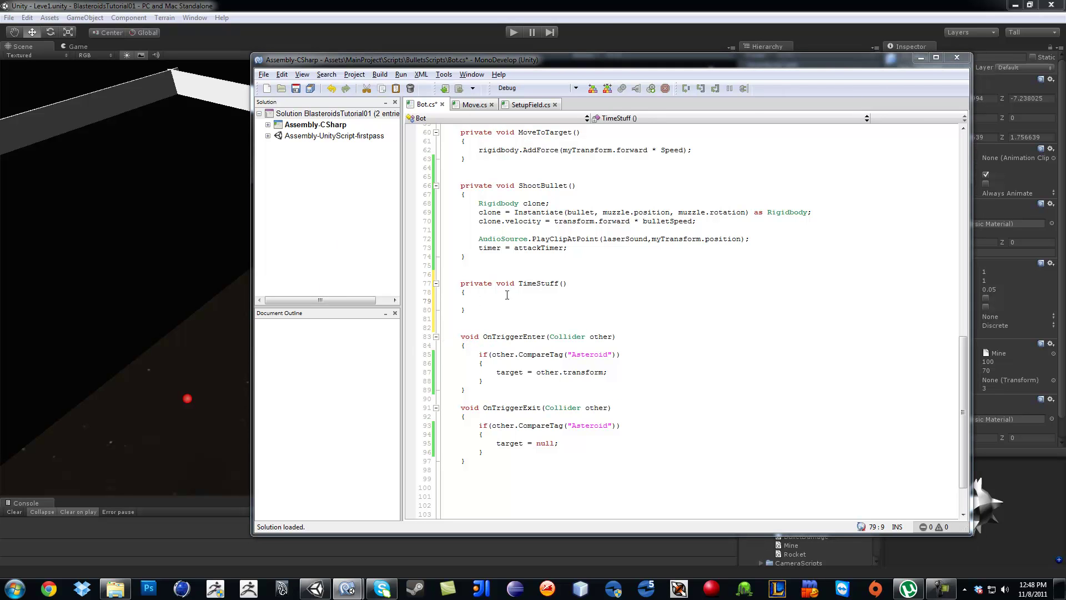
type("if")
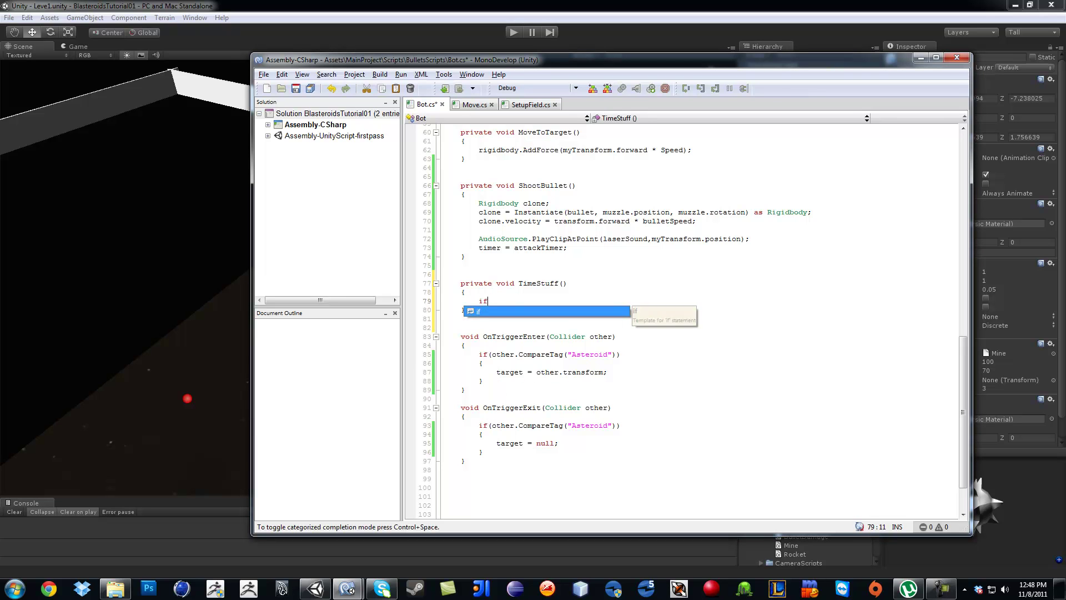
type("(tim")
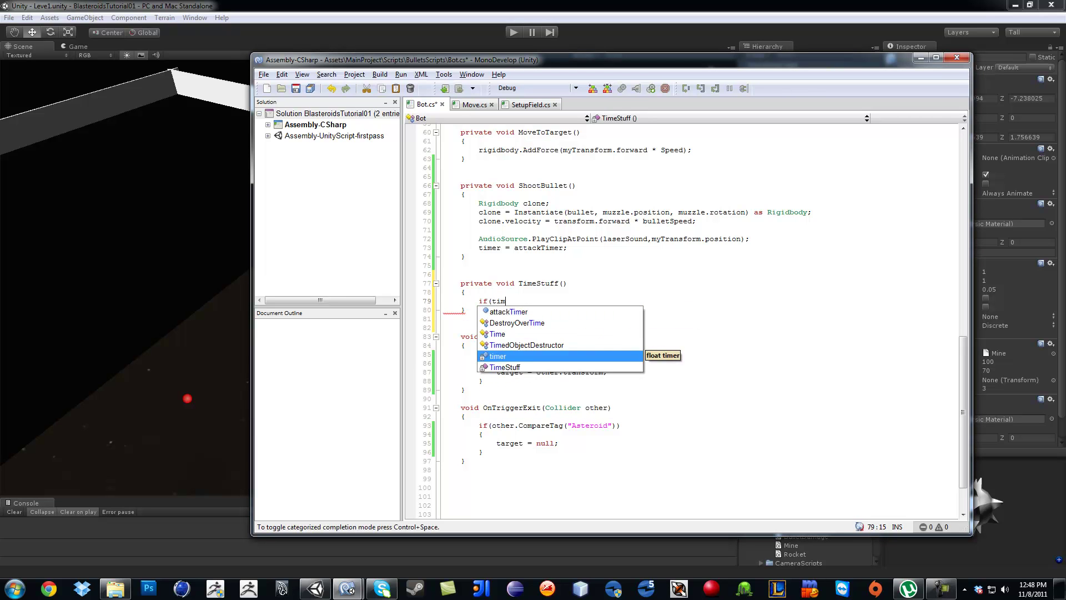
key("Return")
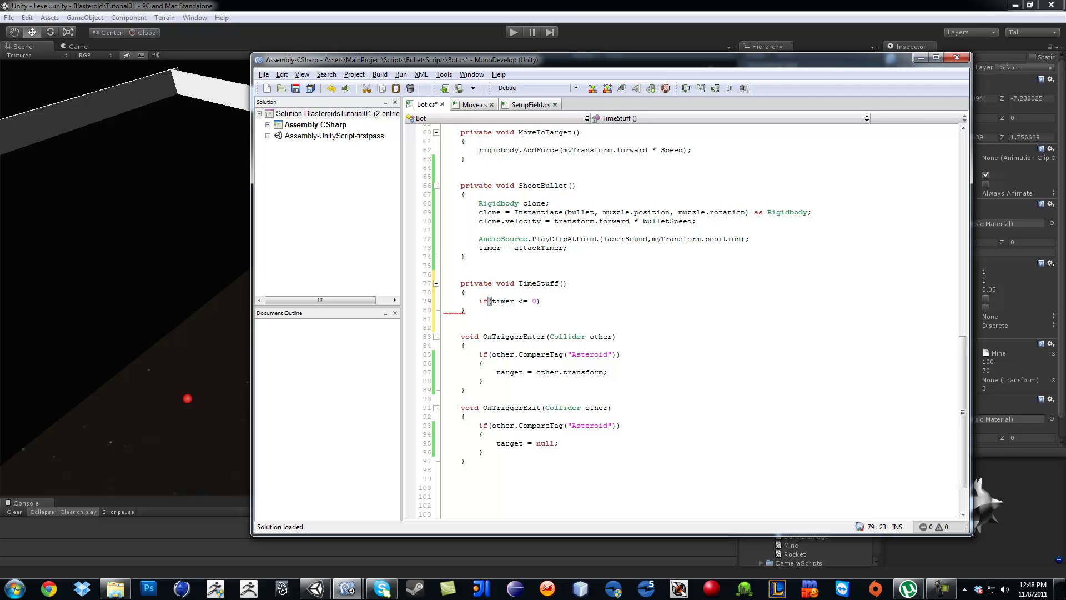
key("Return")
type("{")
key("Return")
type("ti")
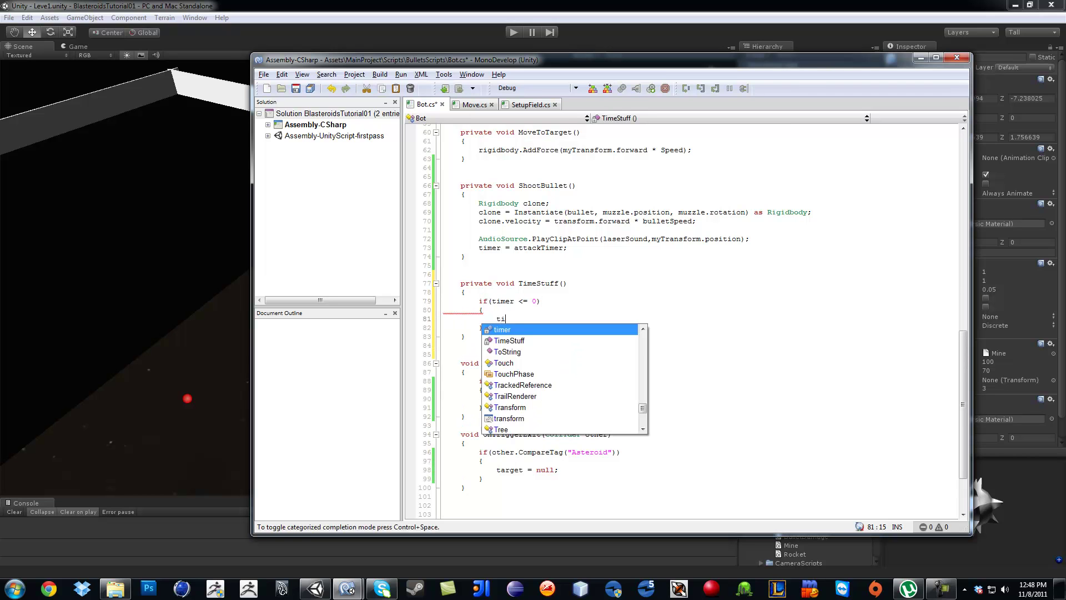
type("mer = 0;")
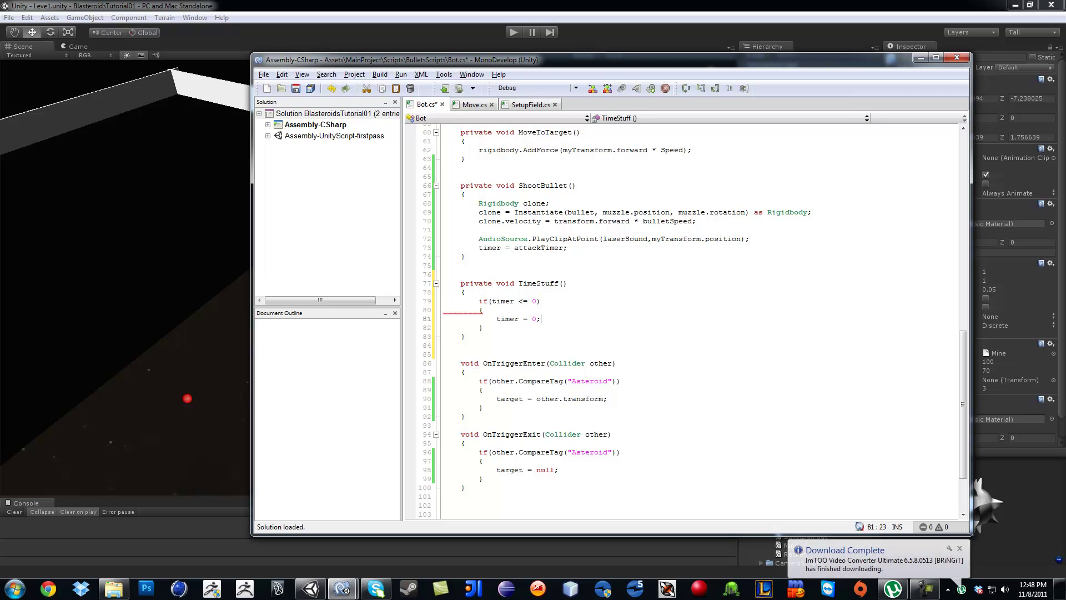
key("Down")
key("Return")
key("Return")
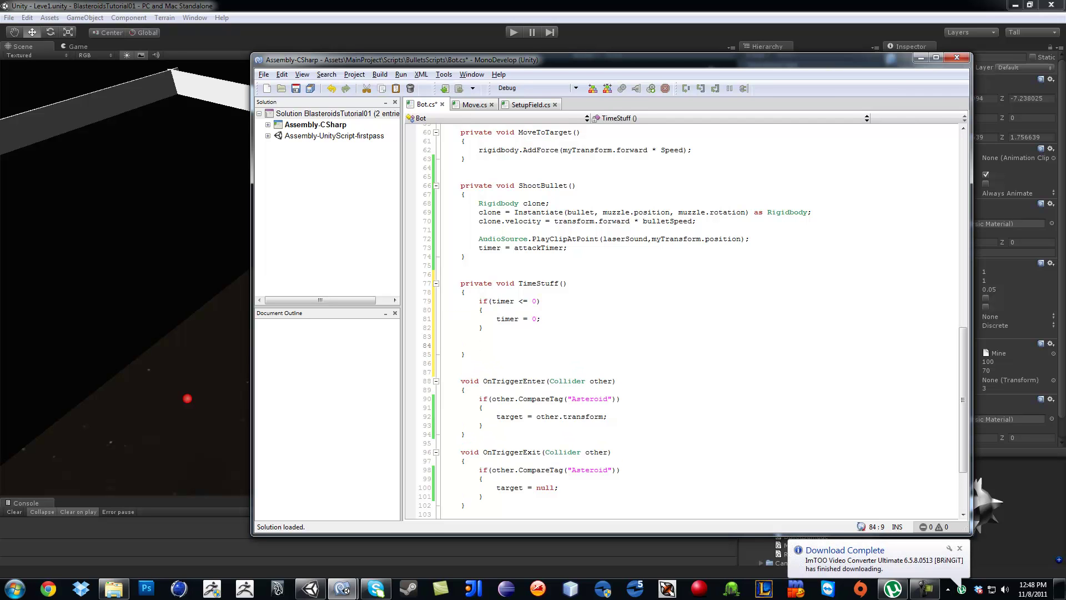
type("if(tim")
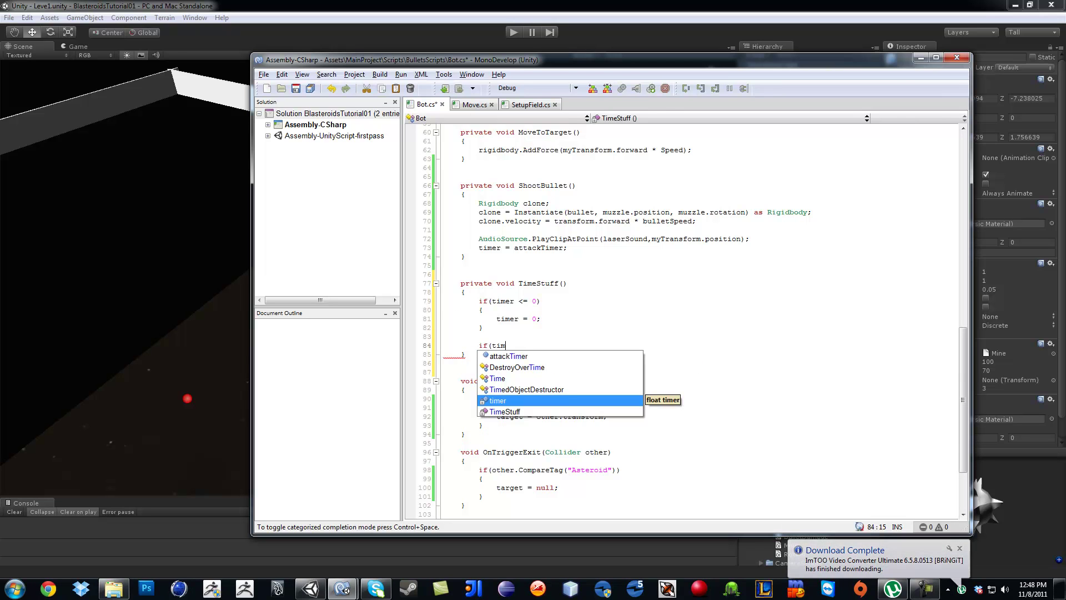
type("er > ")
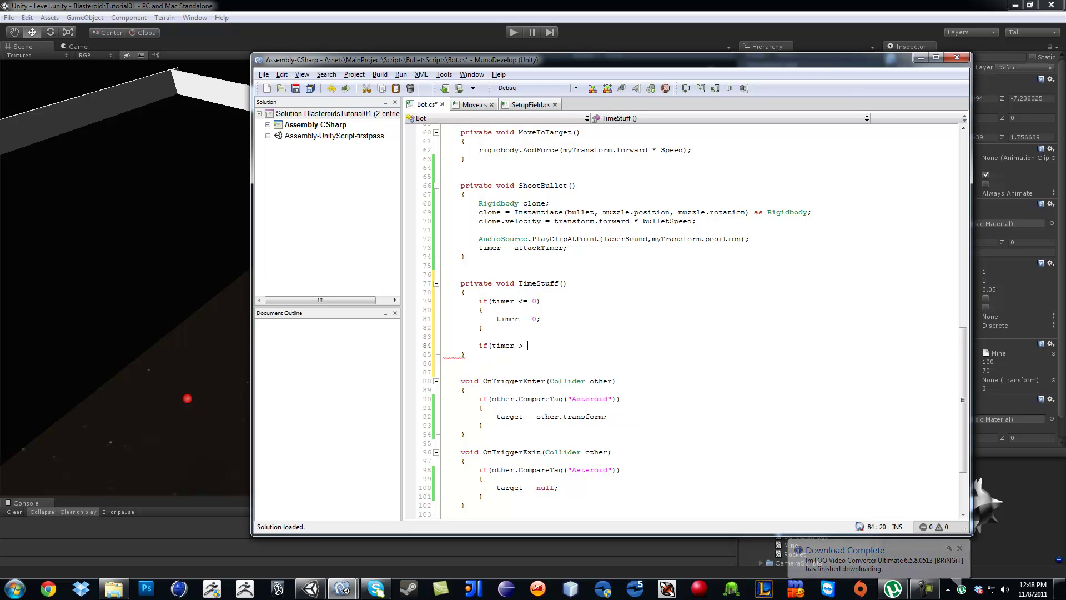
type("0)")
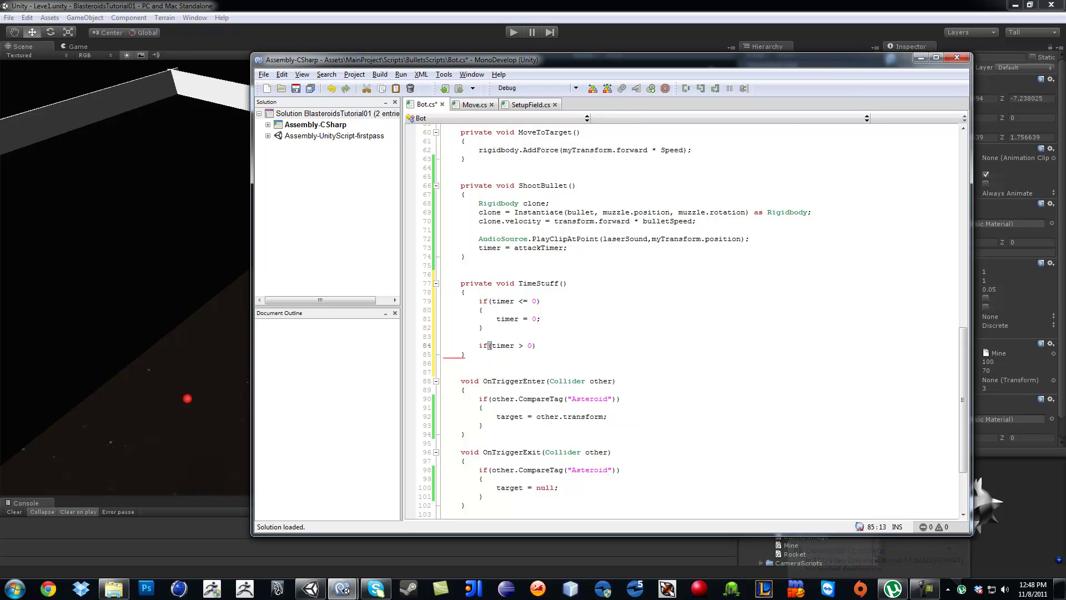
type("{")
Step: Add an if (timer > 0) block subtracting Time.deltaTime from timer
key("Return")
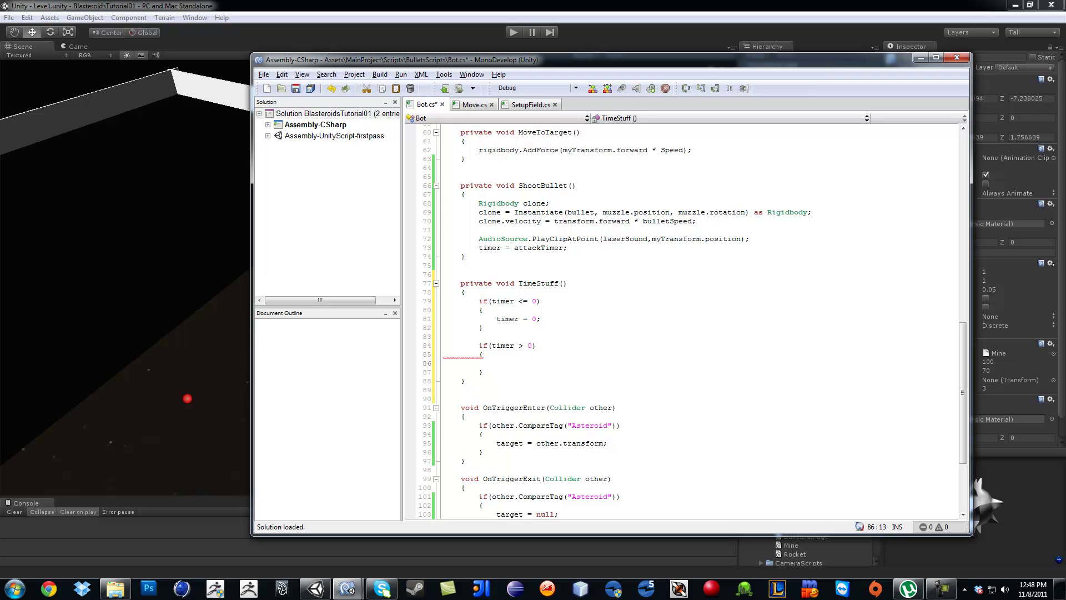
type("timer -= t")
type("Tim")
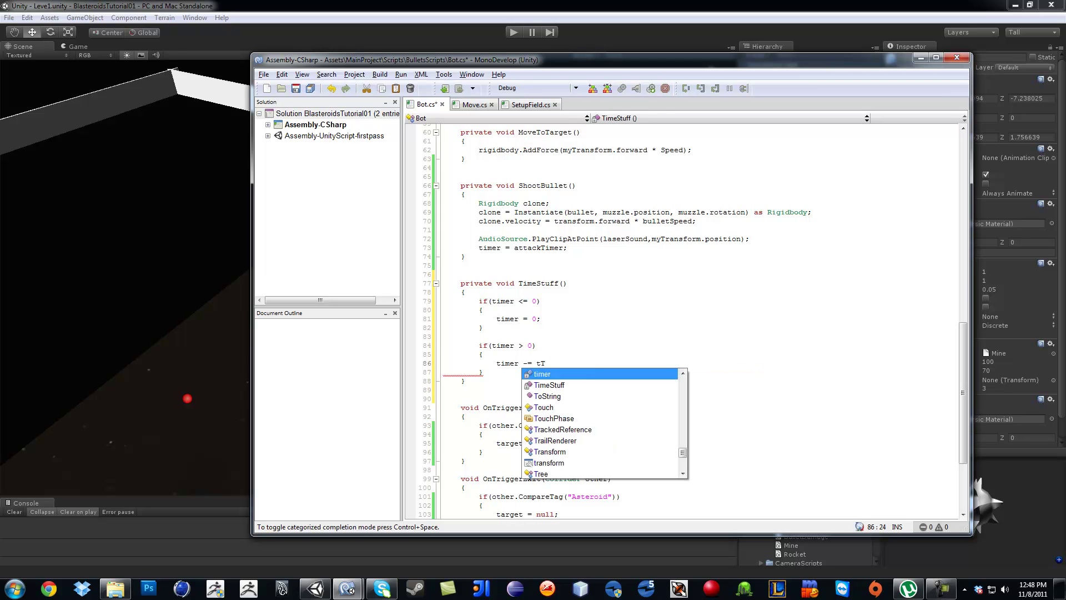
type("e.")
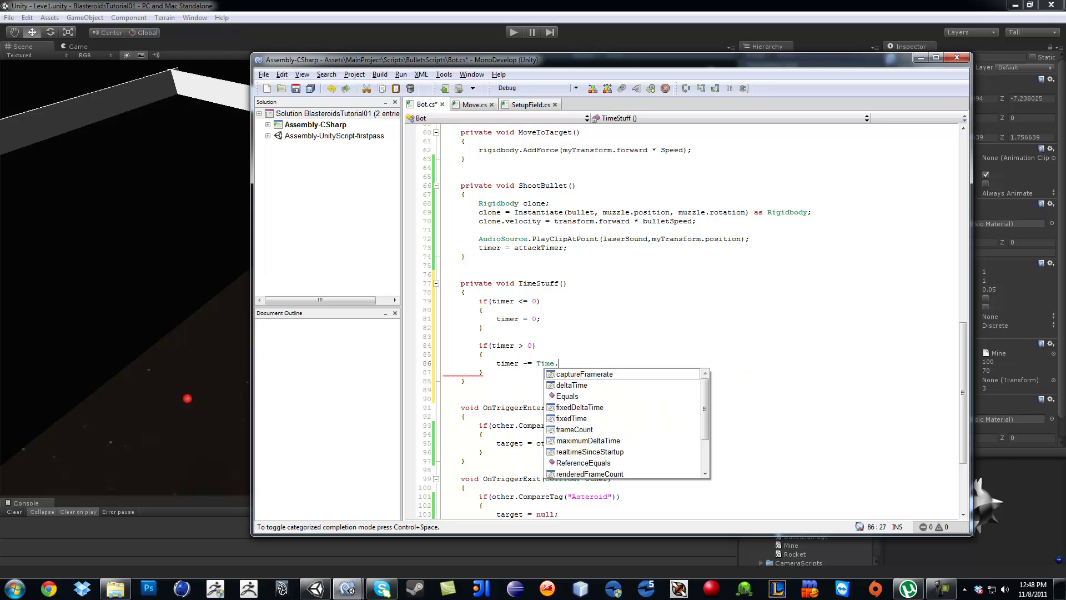
type("delta")
key("Return")
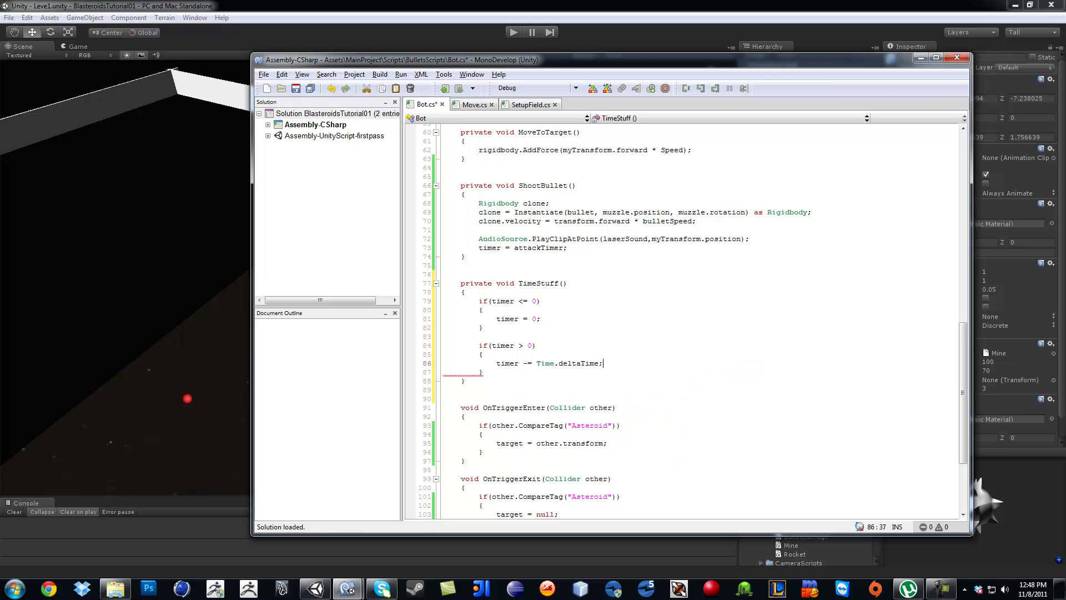
key("Return")
key("Return")
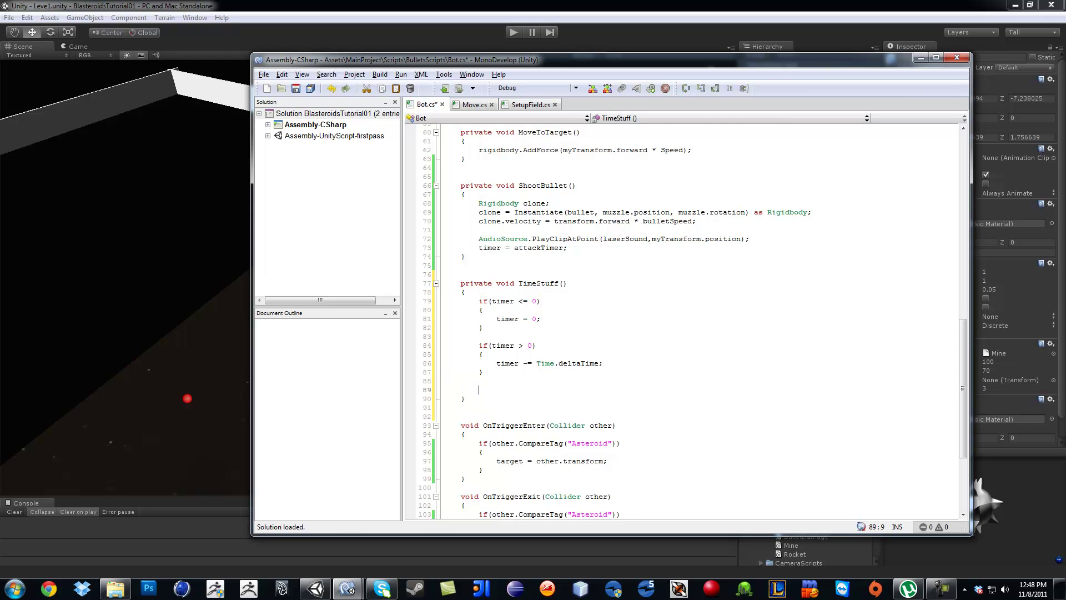
type("i")
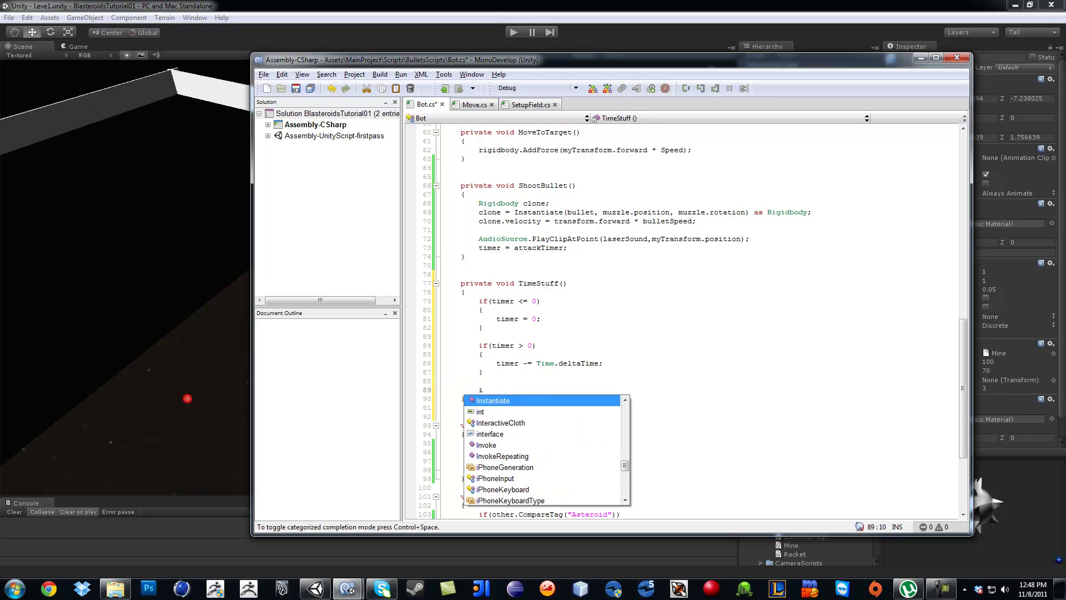
type("f(tim")
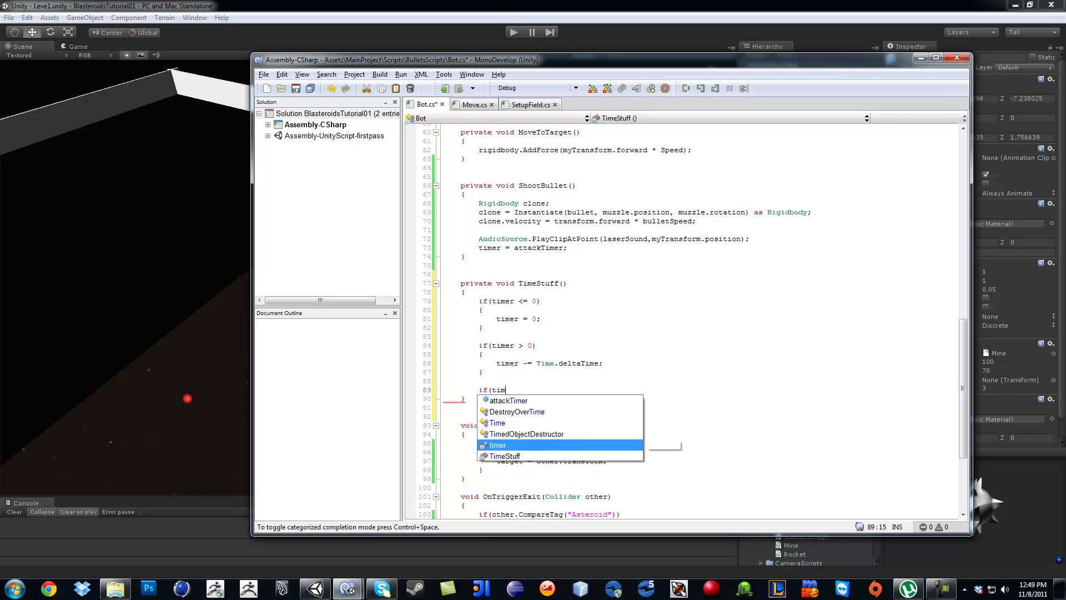
Step: Add an if (timer == 0) block calling ShootBullet(), then save Bot.cs
key("Return")
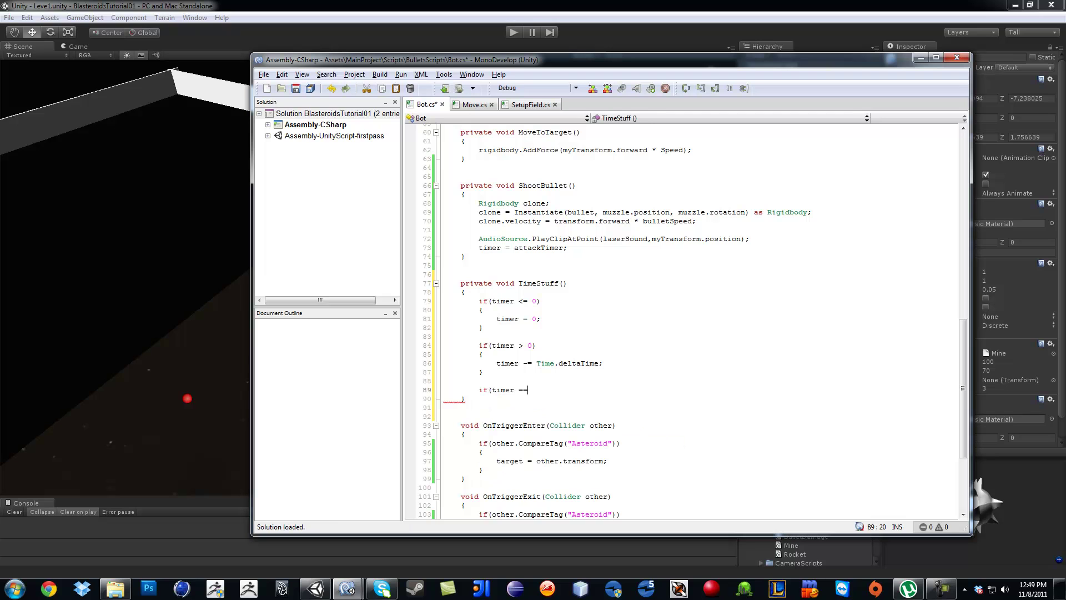
type("0")
key("Return")
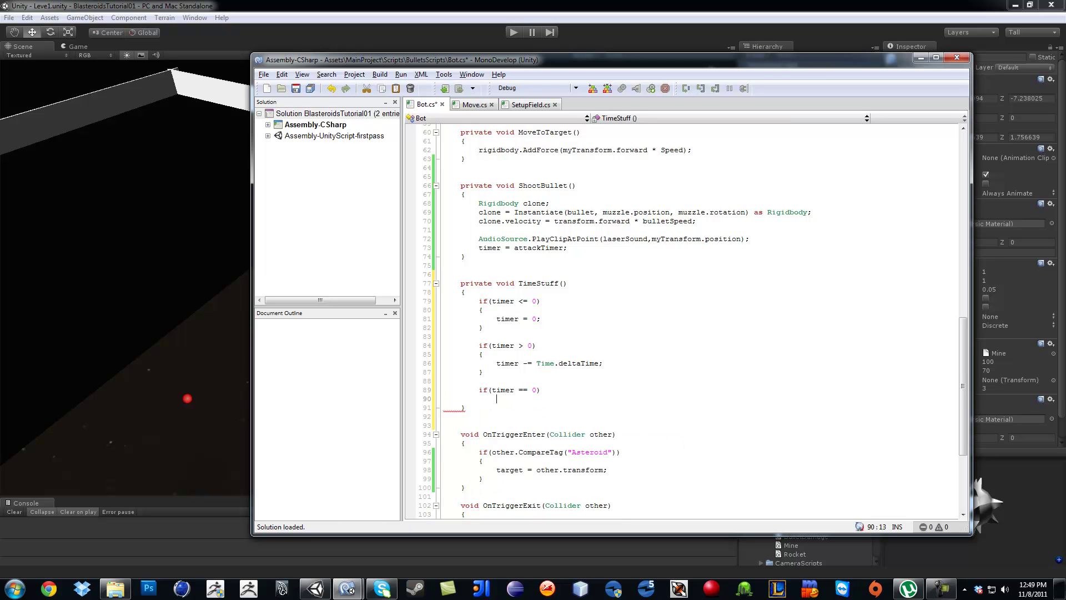
type("{")
key("Return")
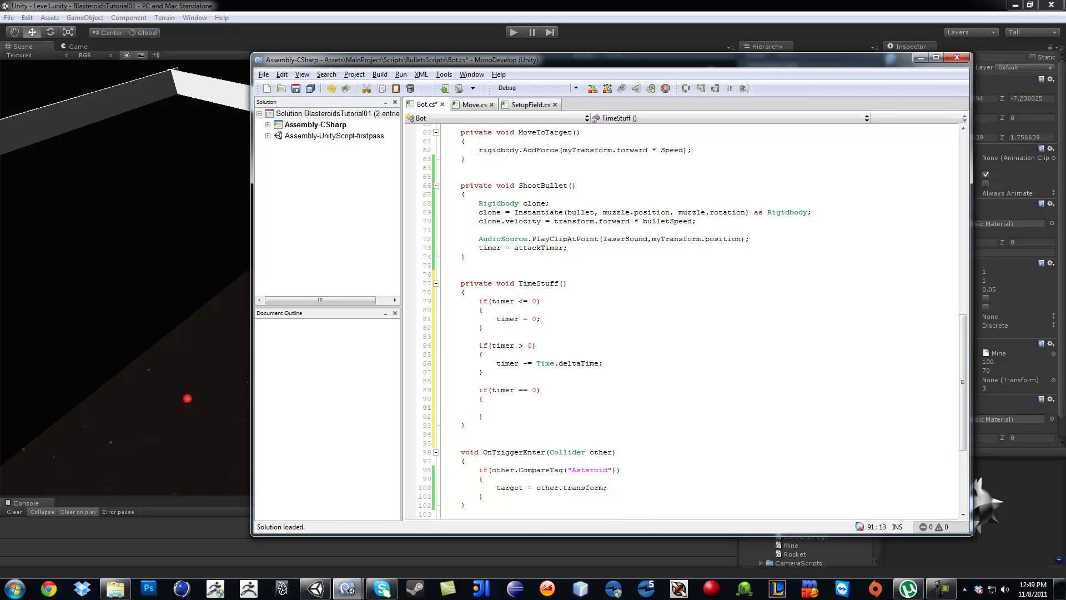
type("sho")
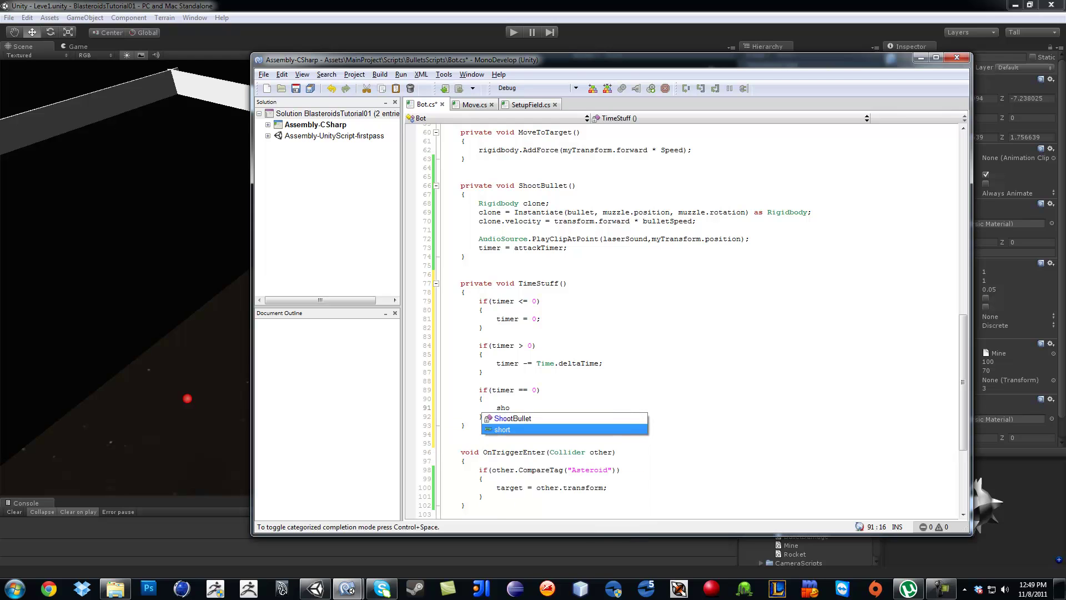
key("Up")
key("Return")
type("();")
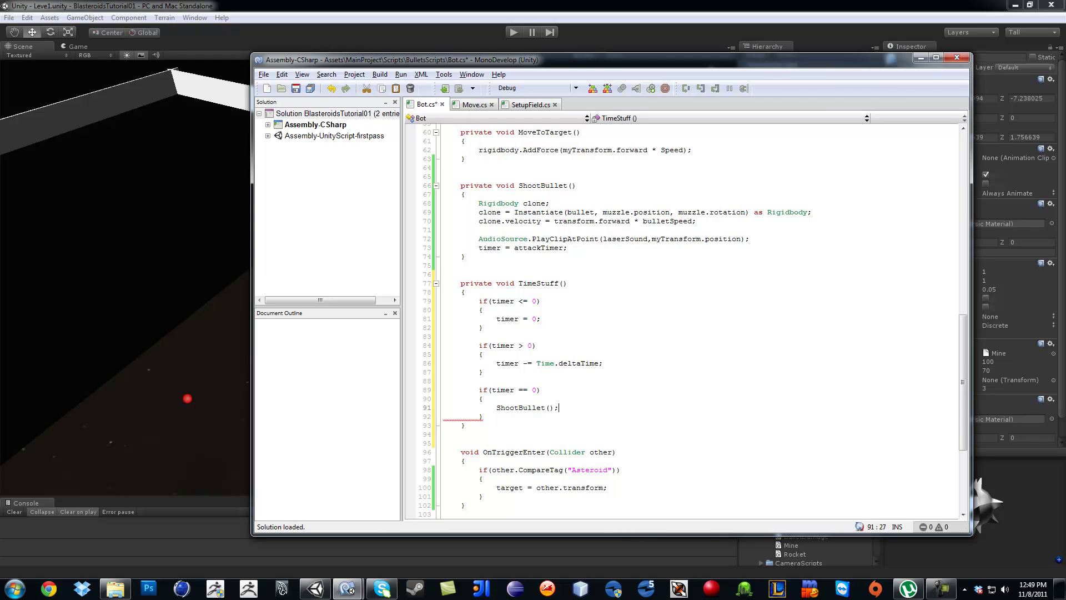
key("ctrl+s")
double_click(550, 283)
key("ctrl+c")
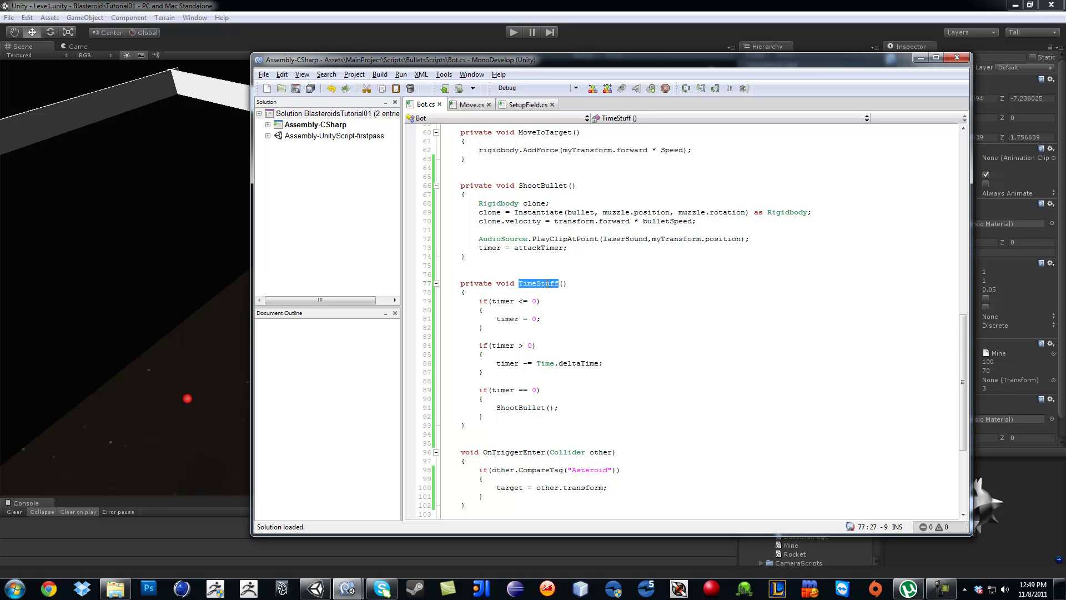
scroll(549, 283, "up", 5)
scroll(558, 290, "up", 5)
scroll(569, 296, "up", 5)
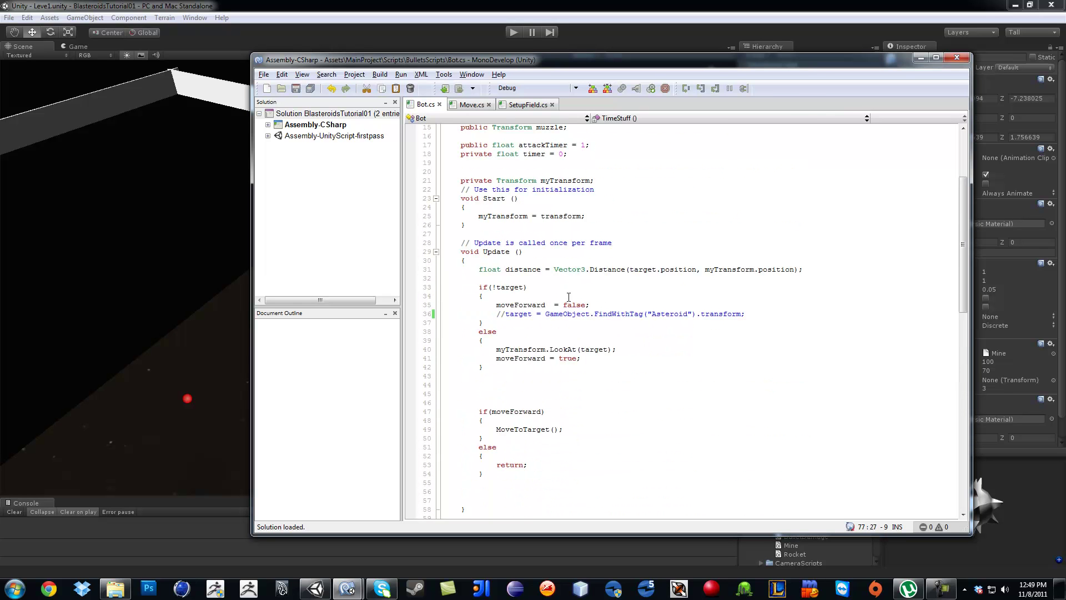
Step: Paste a TimeStuff() call right after myTransform.LookAt(target) in Update, then save
left_click(631, 350)
key("Return")
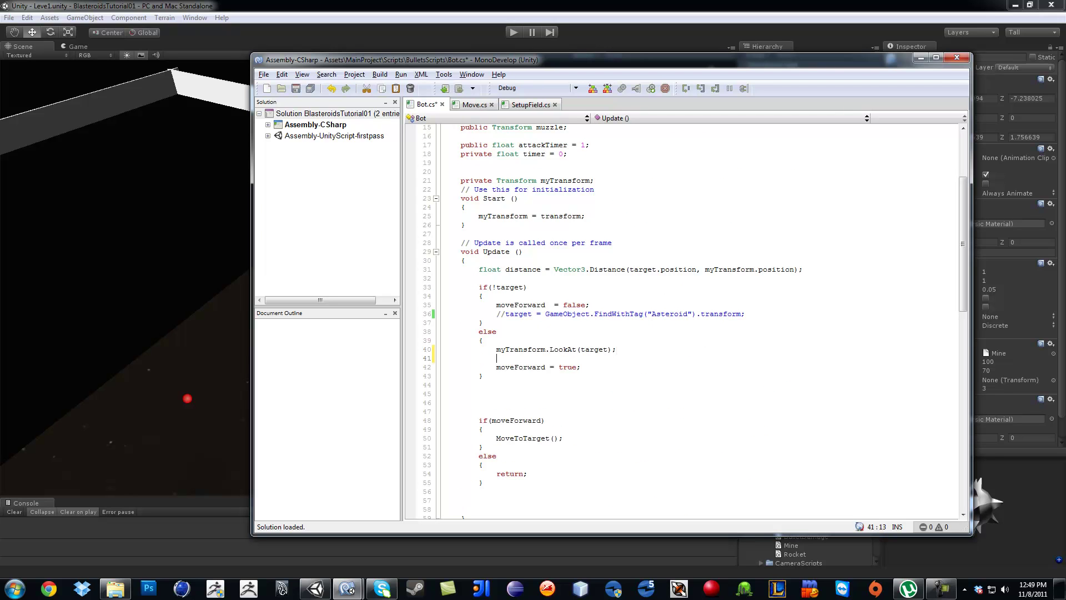
key("ctrl+v")
type("()")
key("ctrl+s")
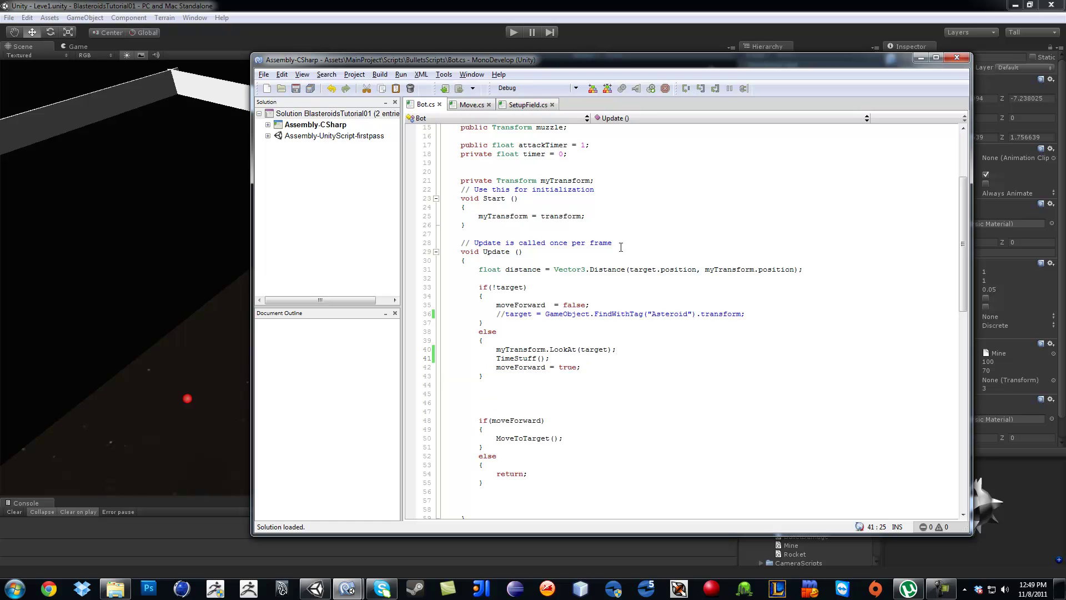
Step: Drag Bullet, Laser2 and the Muzzle child into the Bot prefab's Bullet, Laser Sound, Muzzle fields
left_click(672, 10)
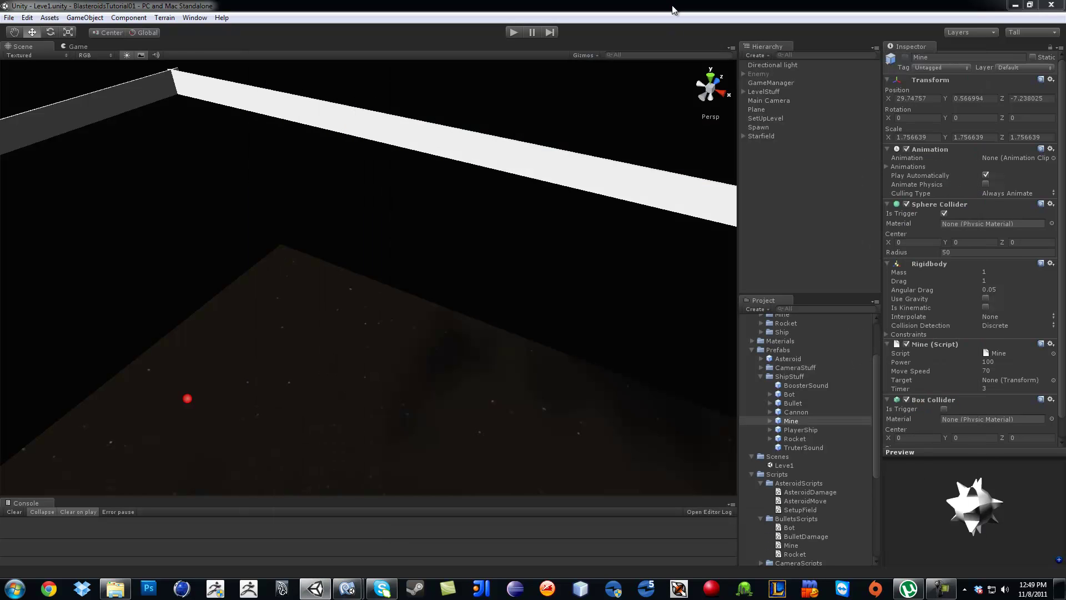
left_click(792, 394)
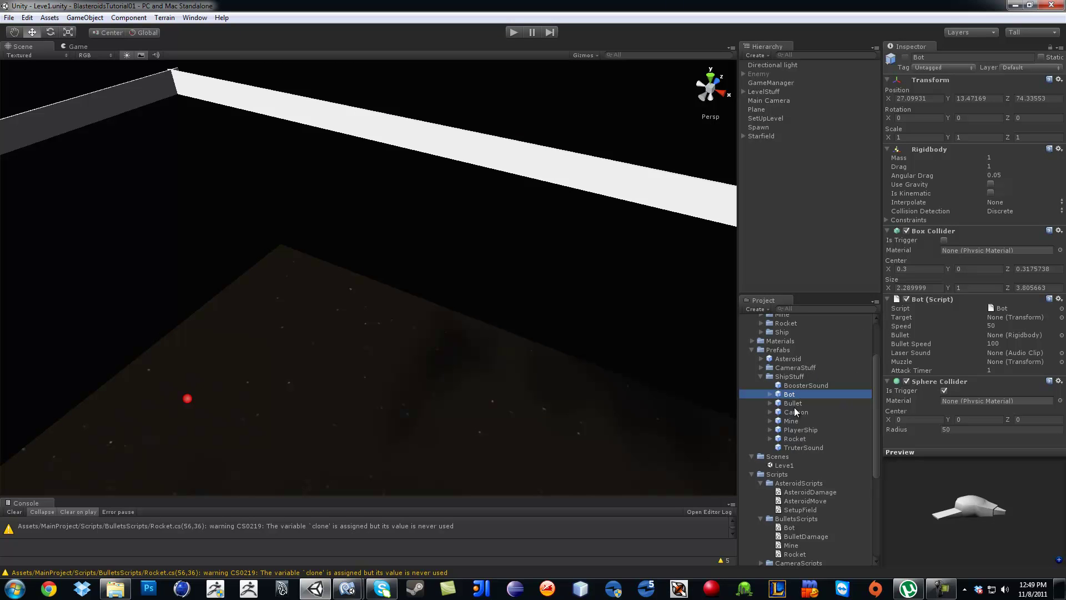
left_click_drag(794, 403, 996, 335)
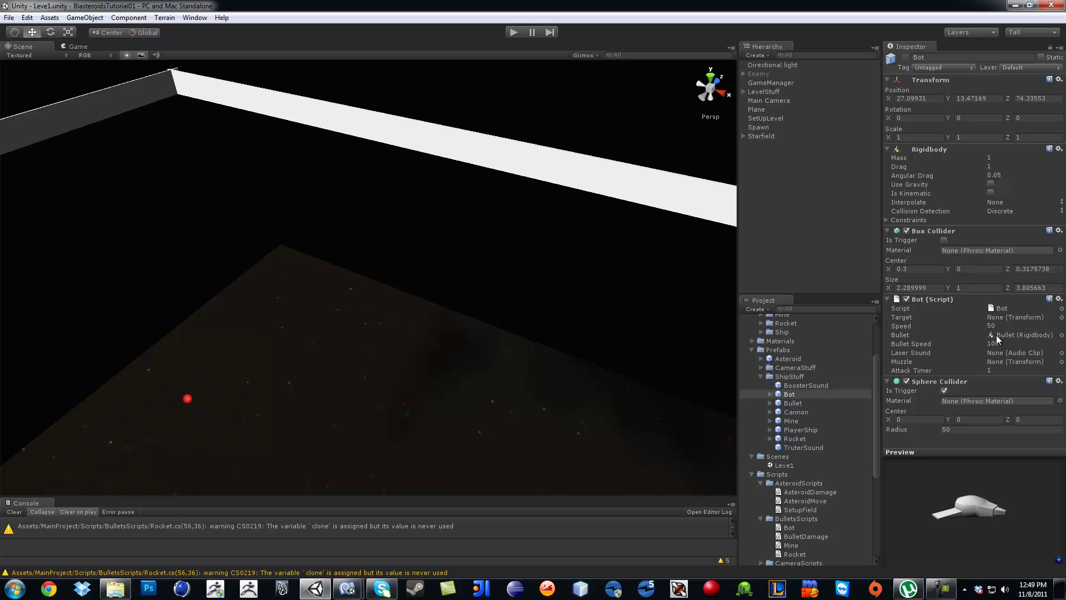
scroll(795, 458, "down", 3)
scroll(804, 456, "down", 3)
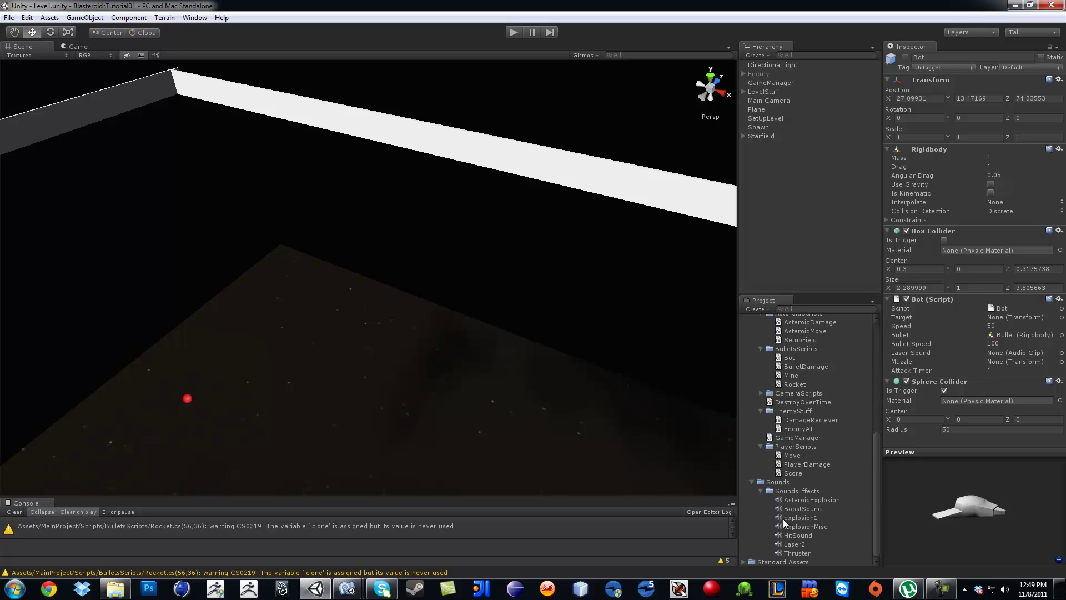
left_click_drag(786, 543, 1011, 354)
scroll(797, 365, "up", 3)
scroll(787, 353, "up", 2)
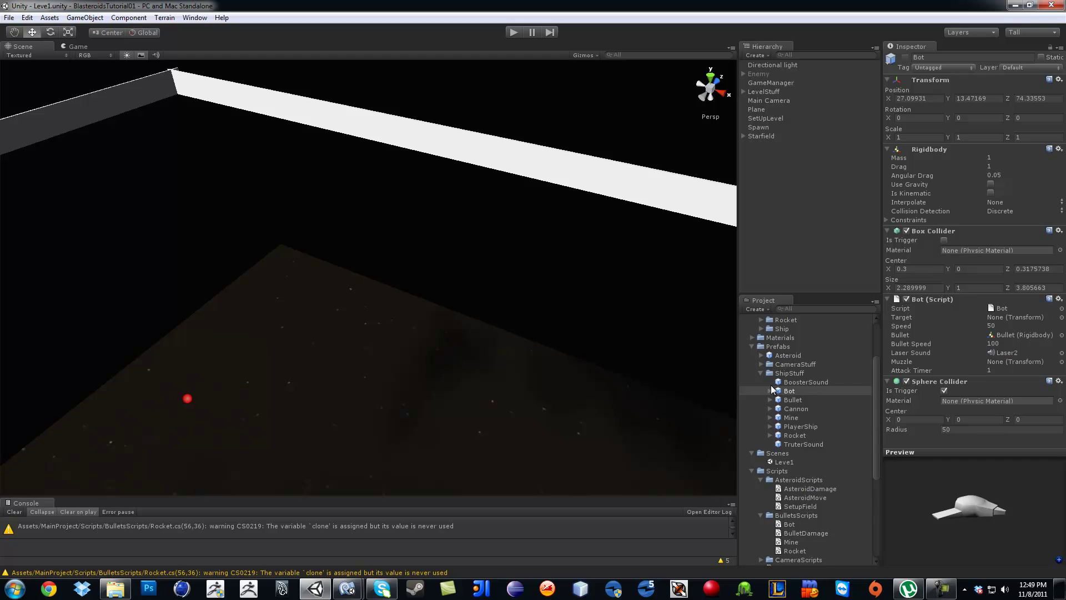
left_click(772, 392)
left_click_drag(794, 405, 1023, 369)
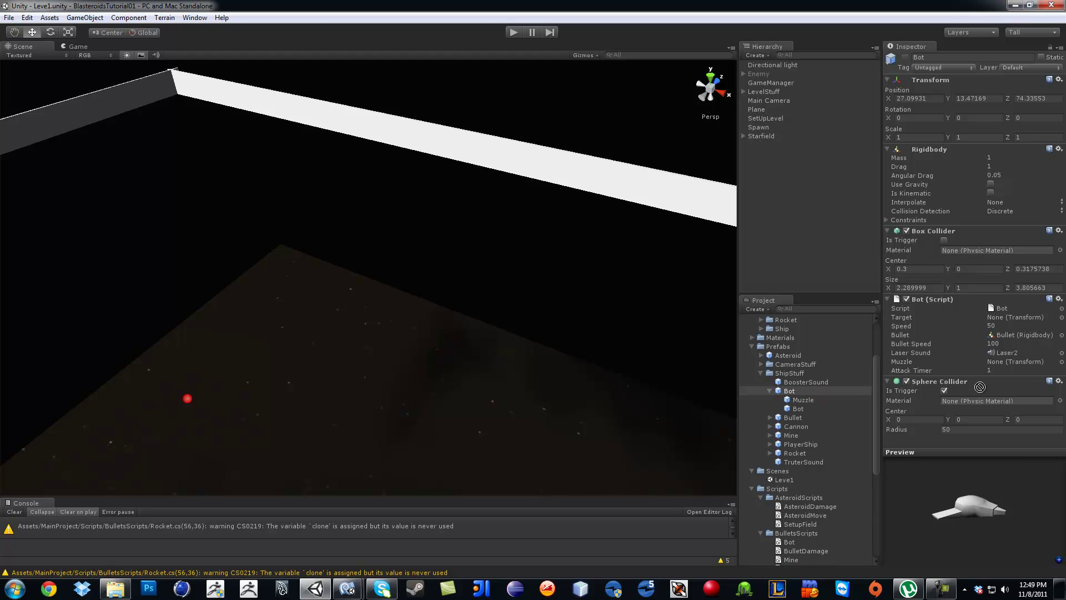
Step: Start play mode, deploy a bot with secondary weapon 2, and shoot the asteroid
left_click(509, 30)
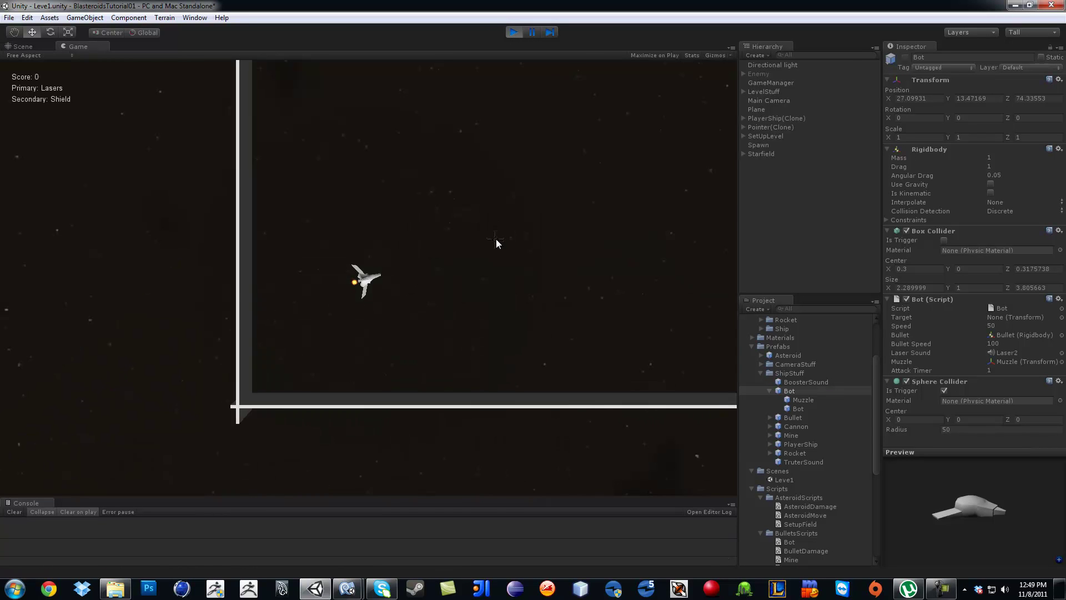
key("2")
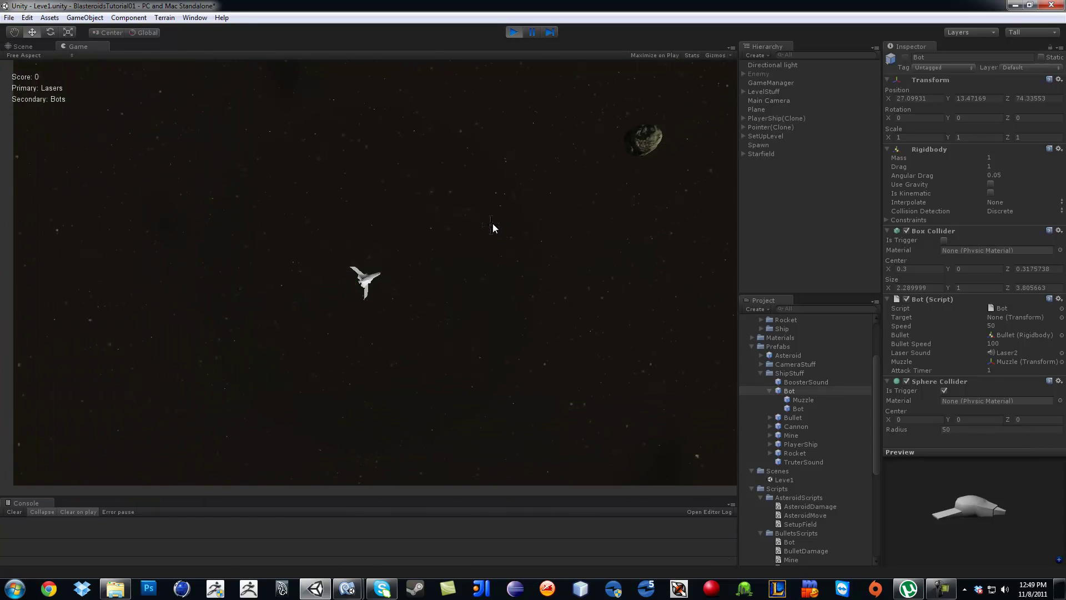
right_click(419, 200)
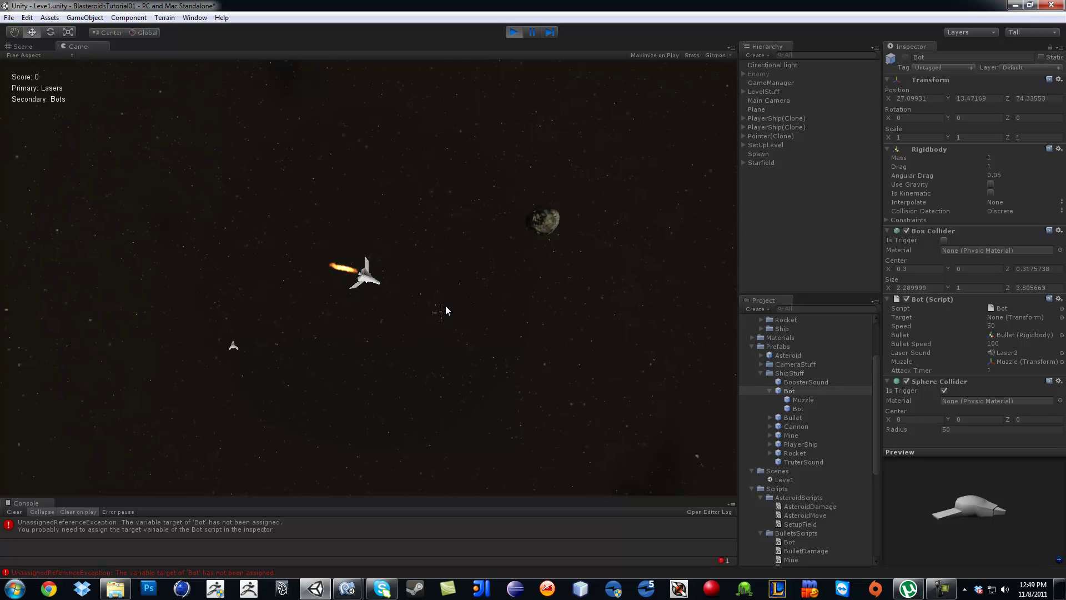
left_click(460, 233)
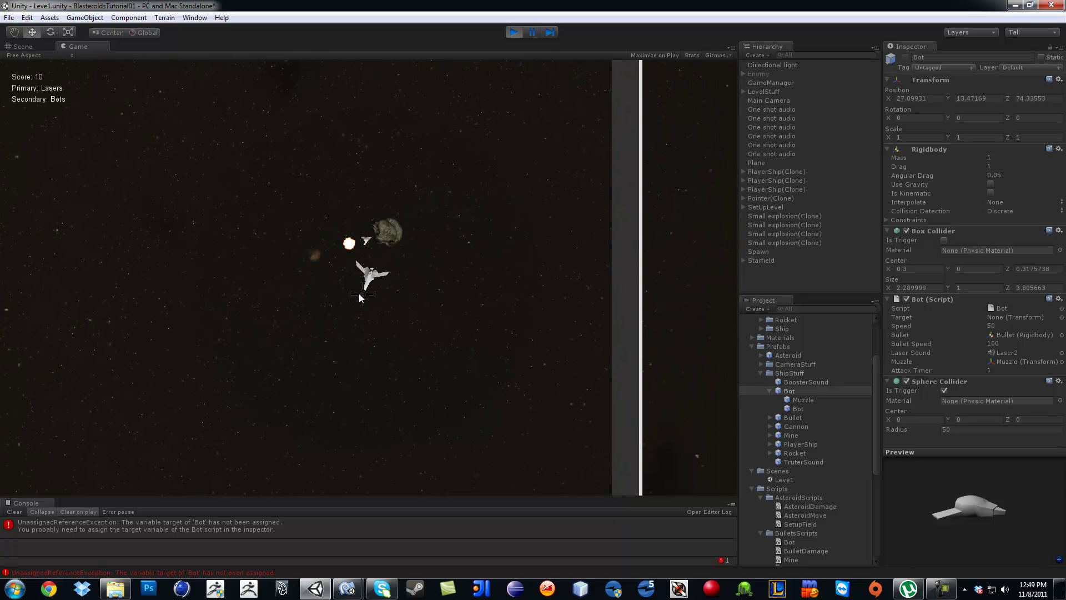
left_click(414, 254)
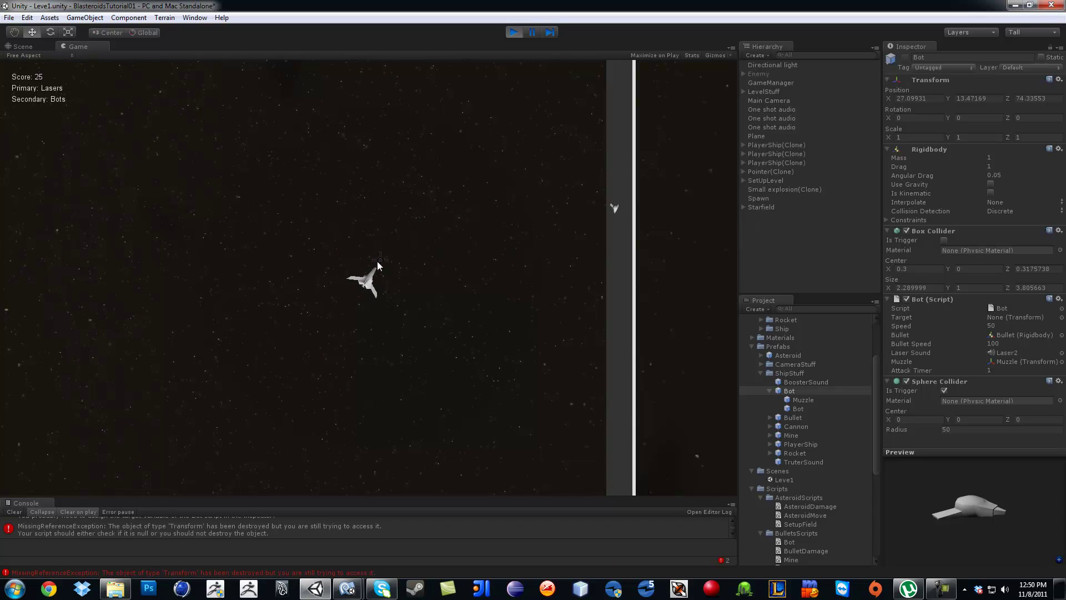
Step: Fly the ship forward toward the asteroid, then stop play mode
key("w")
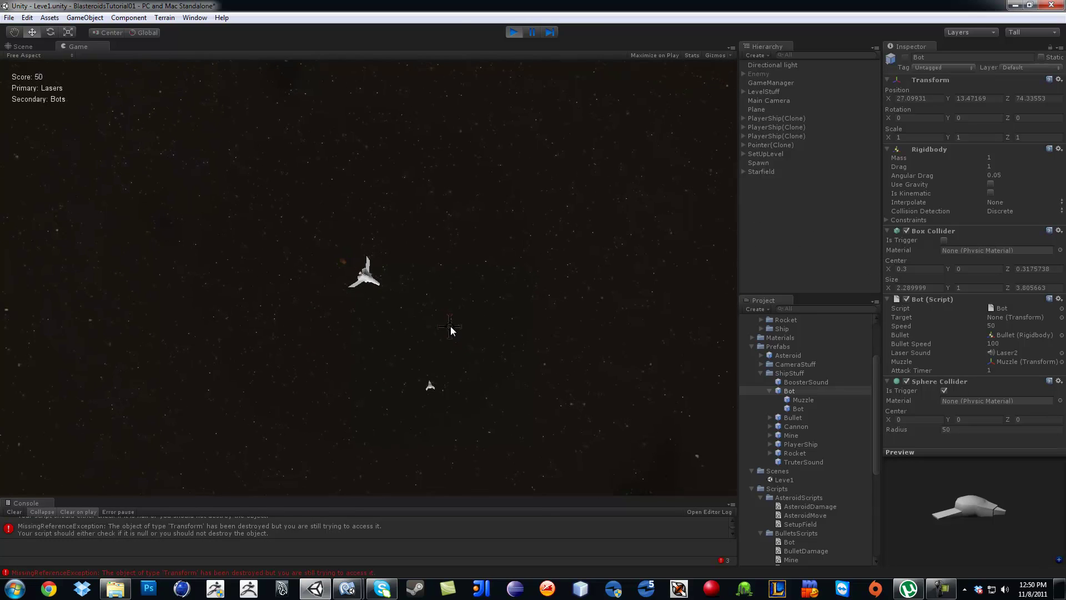
key("w")
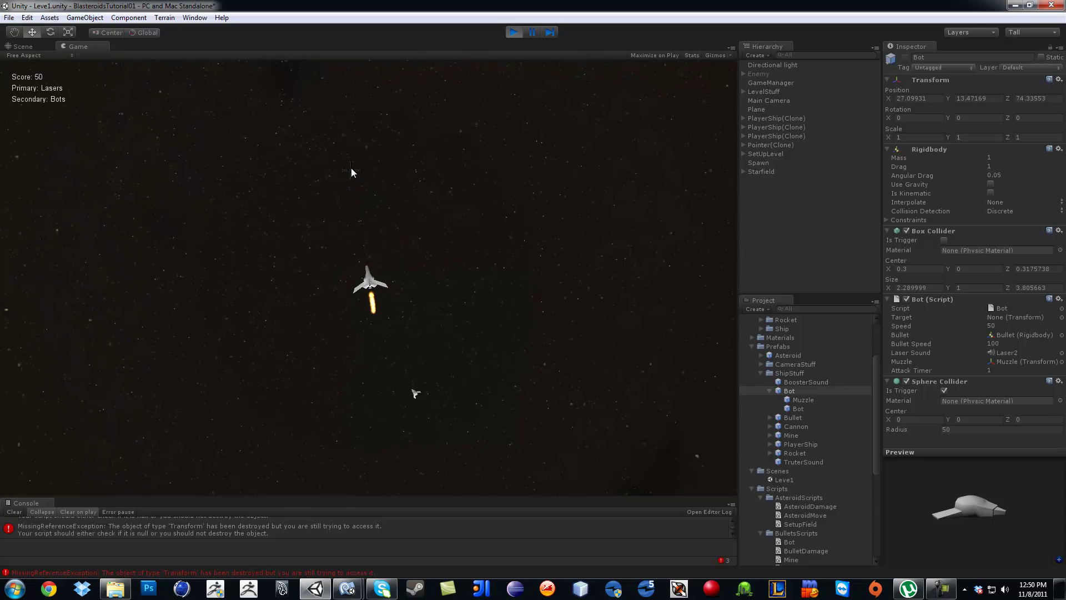
key("w")
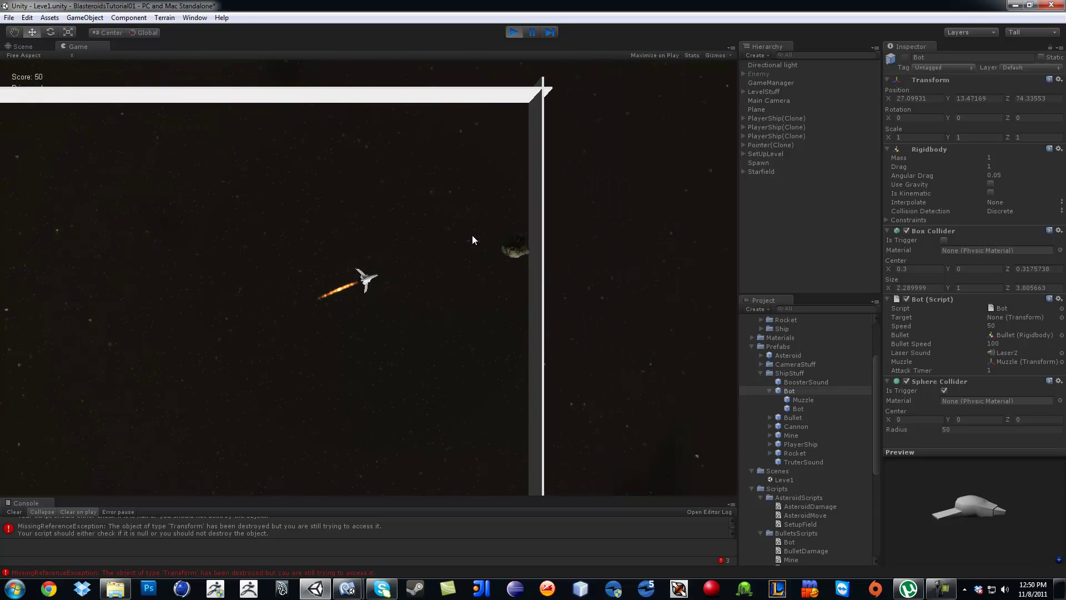
key("w")
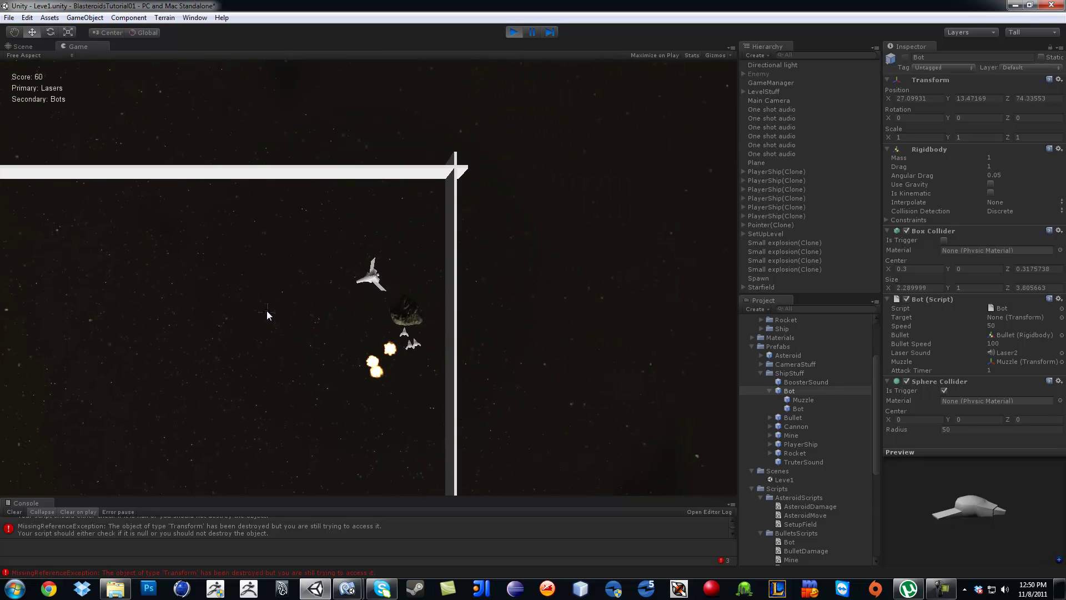
key("w")
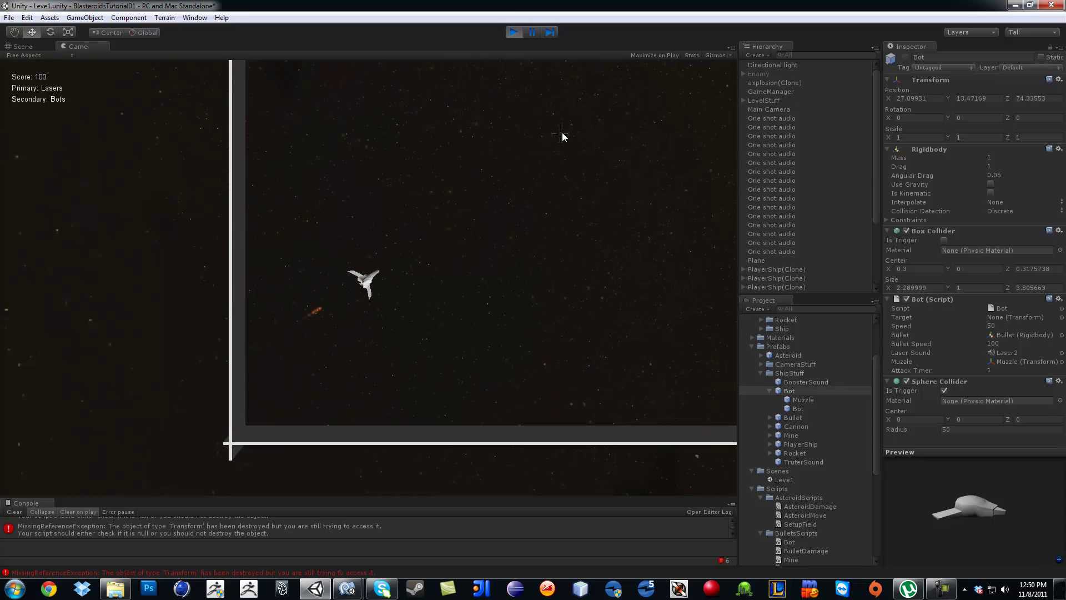
left_click(514, 34)
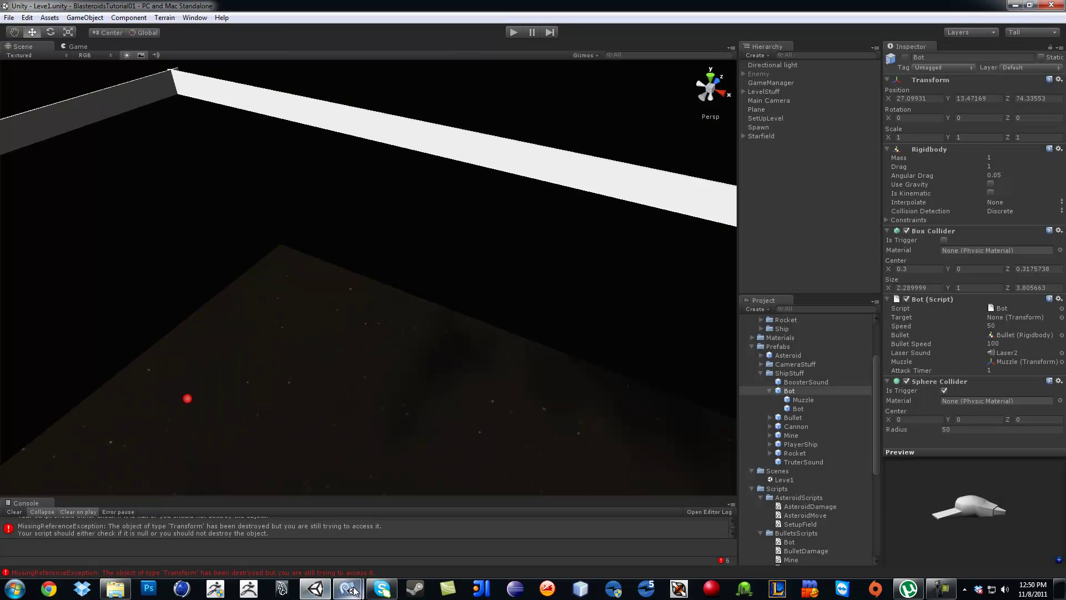
mouse_move(348, 589)
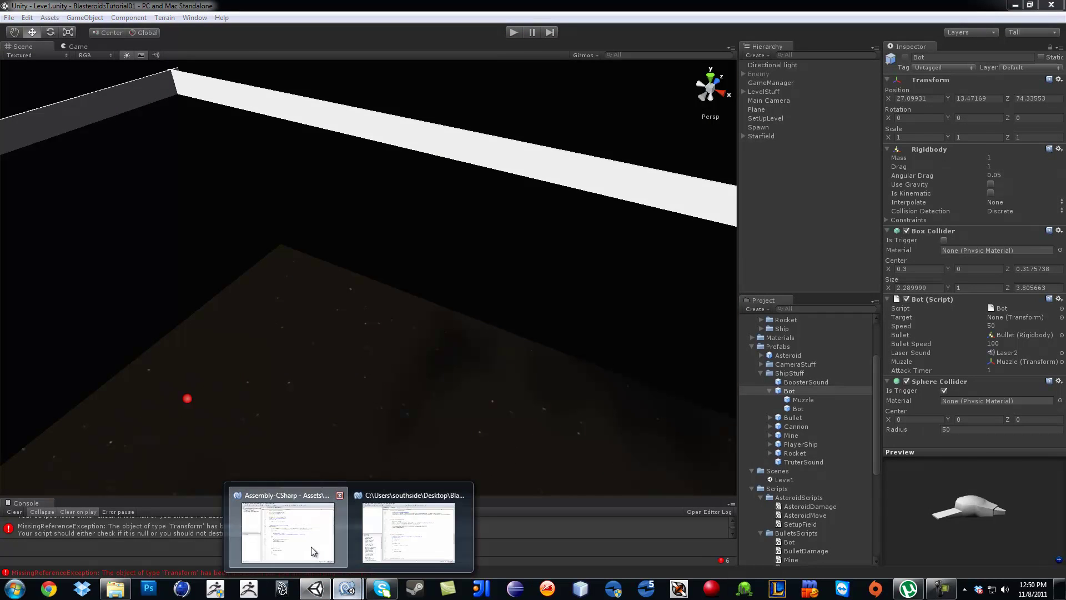
Step: Change line 17 of Bot.cs to attackTimer = .5f and save the script
left_click(311, 546)
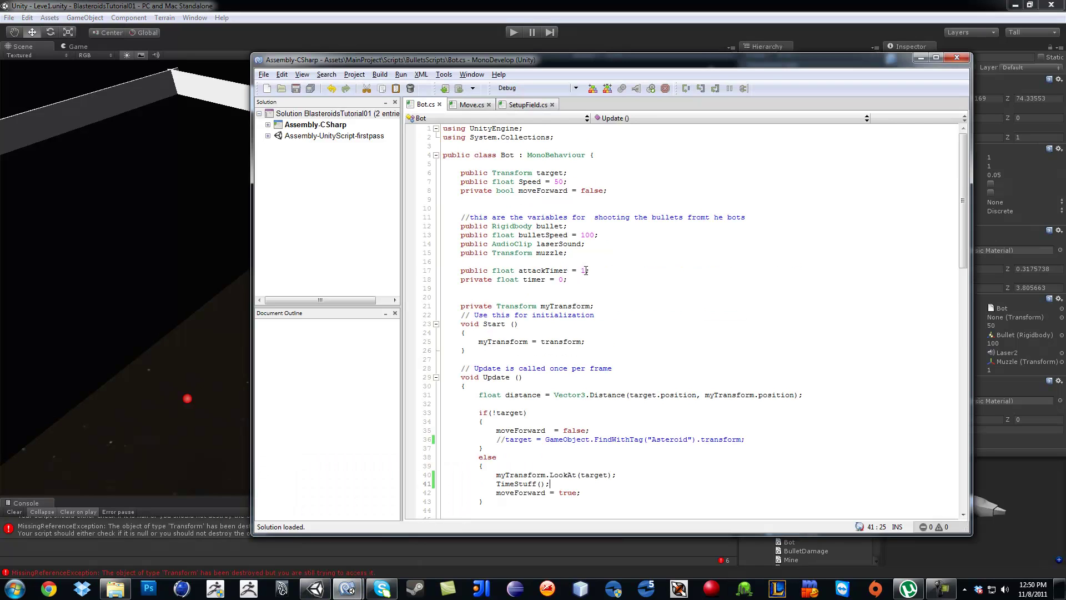
left_click(586, 270)
key("BackSpace")
type(".5f")
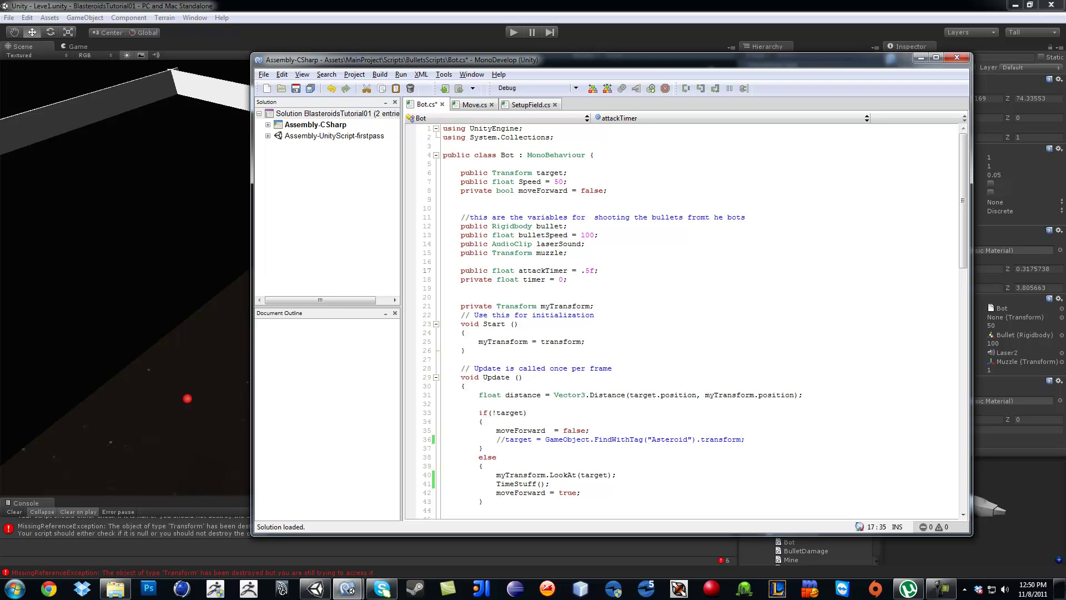
key("ctrl+s")
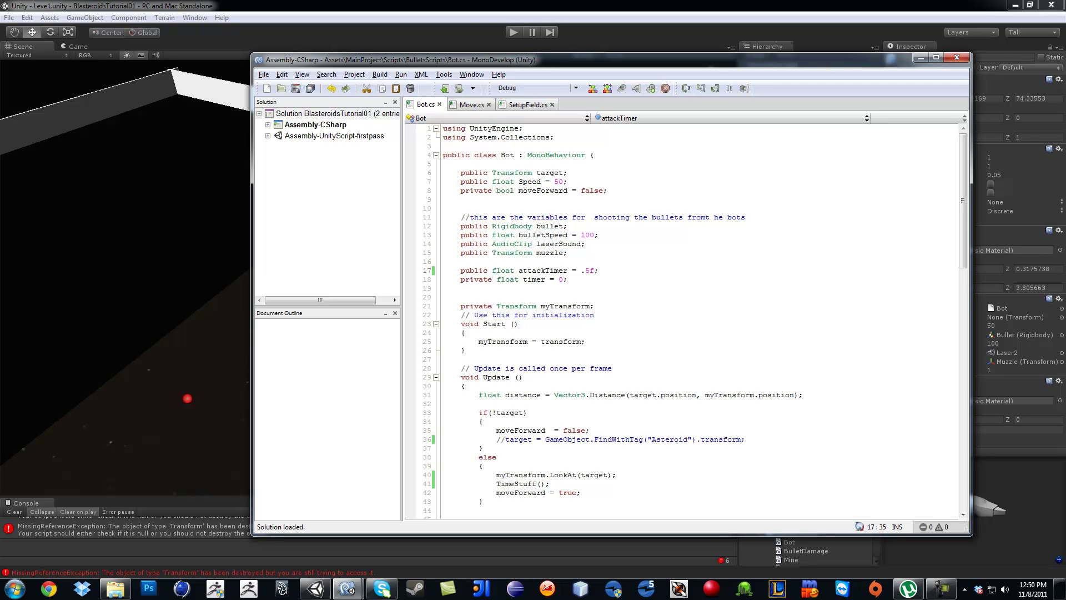
Step: Back in Unity, enter .5 in the Bot prefab's Attack Timer field
left_click(663, 7)
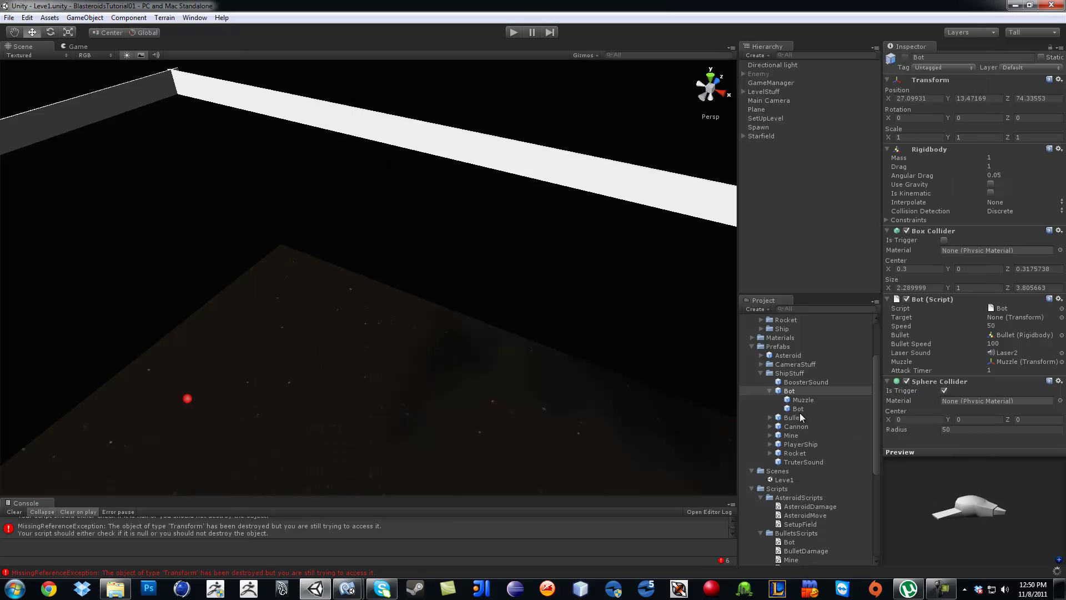
left_click(793, 390)
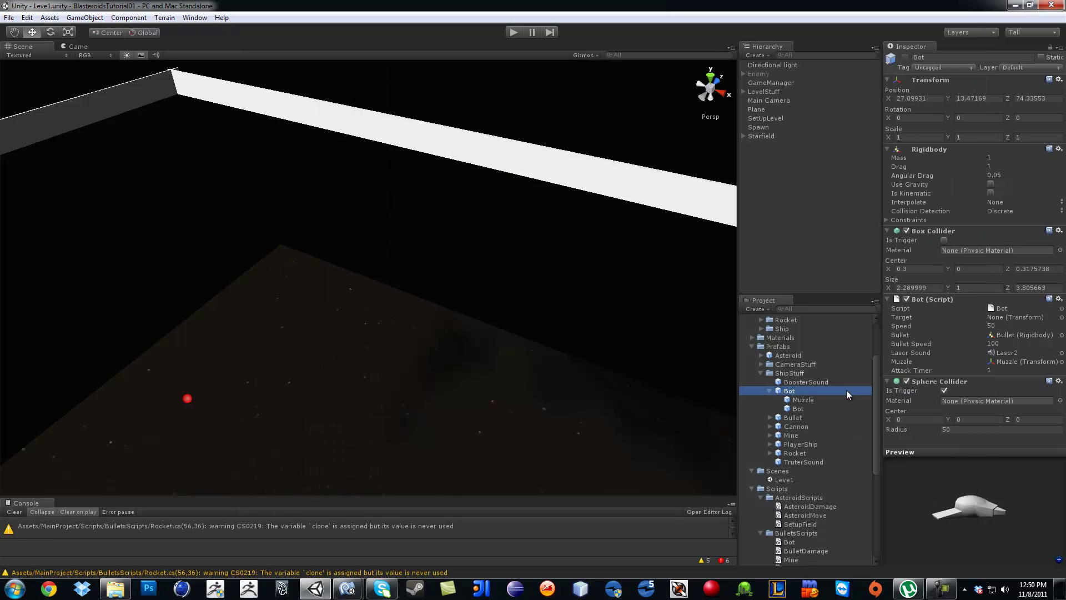
left_click(997, 372)
type("5")
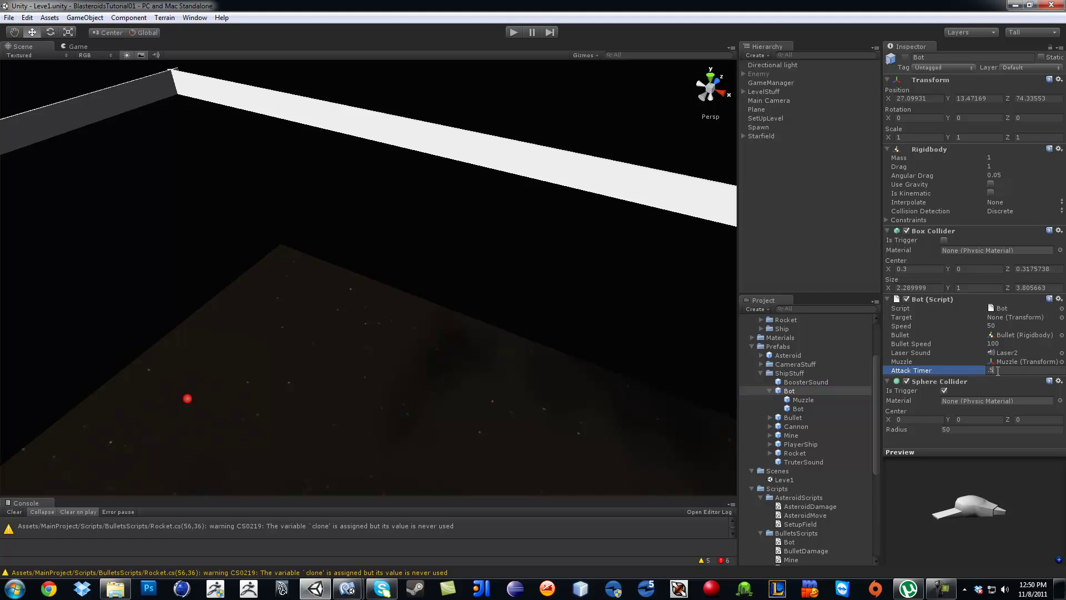
key("Return")
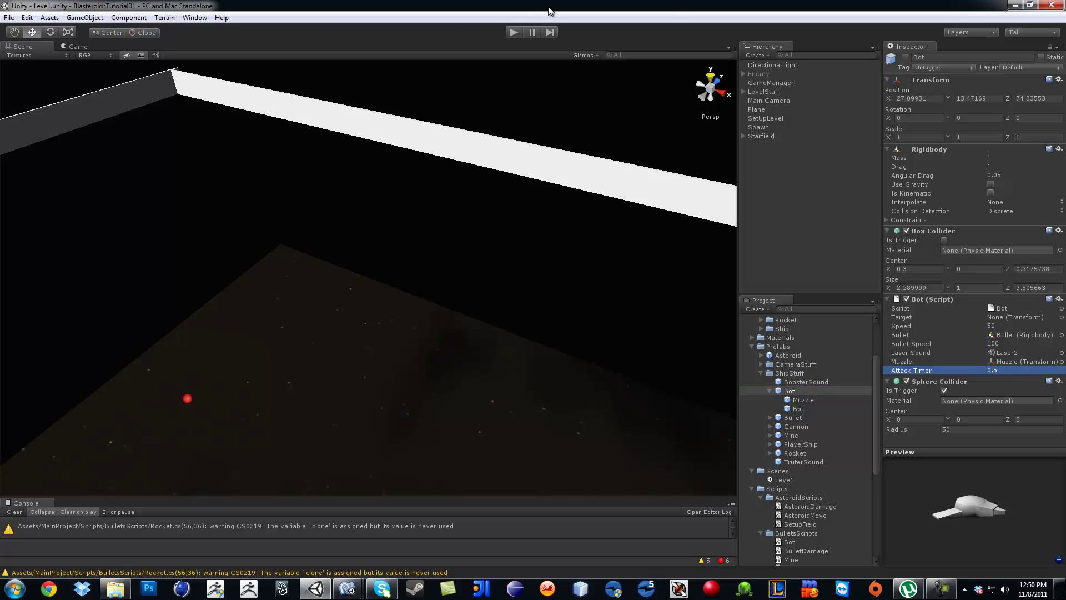
left_click(511, 33)
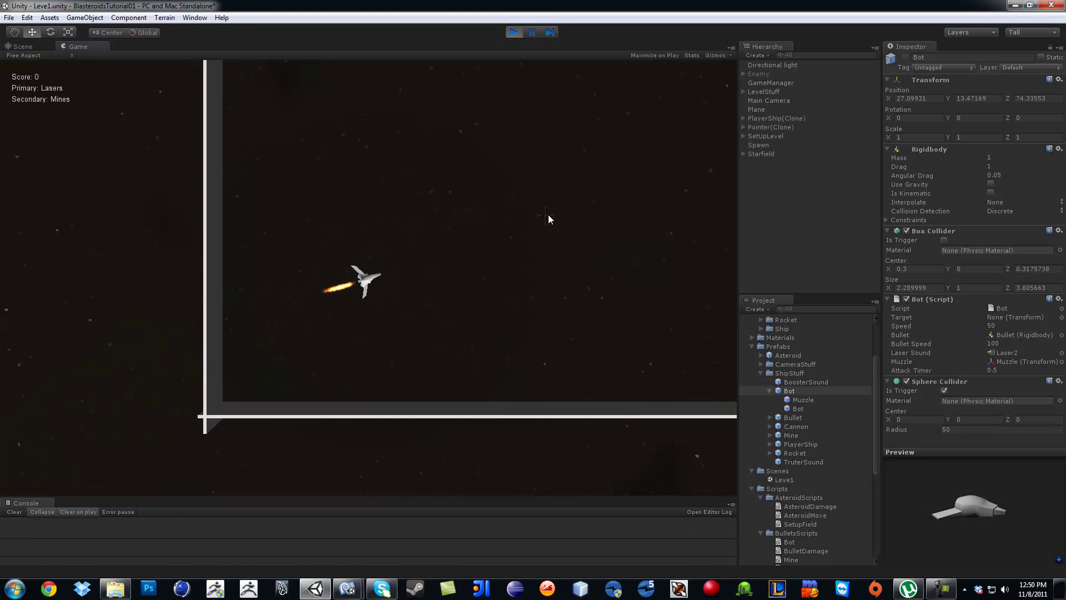
key("2")
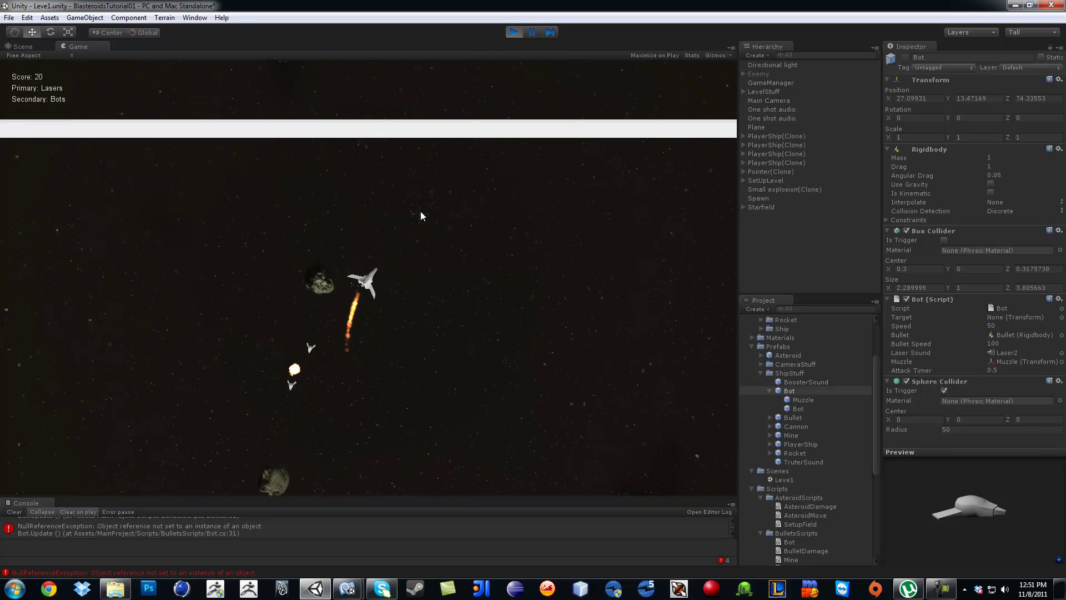
left_click(512, 34)
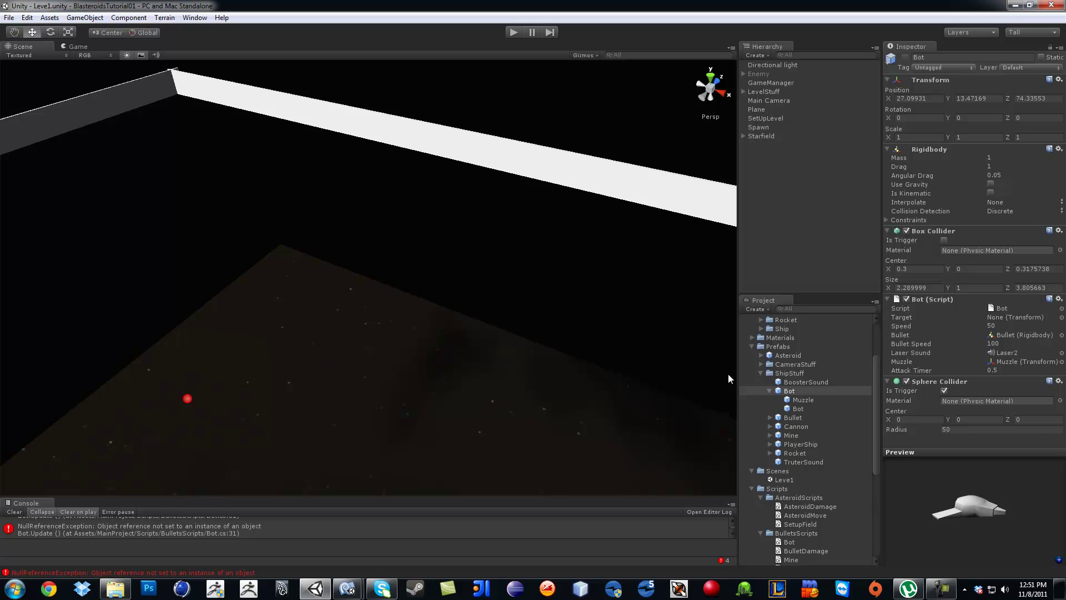
left_click_drag(775, 398, 413, 307)
scroll(398, 312, "down", 5)
left_click(743, 65)
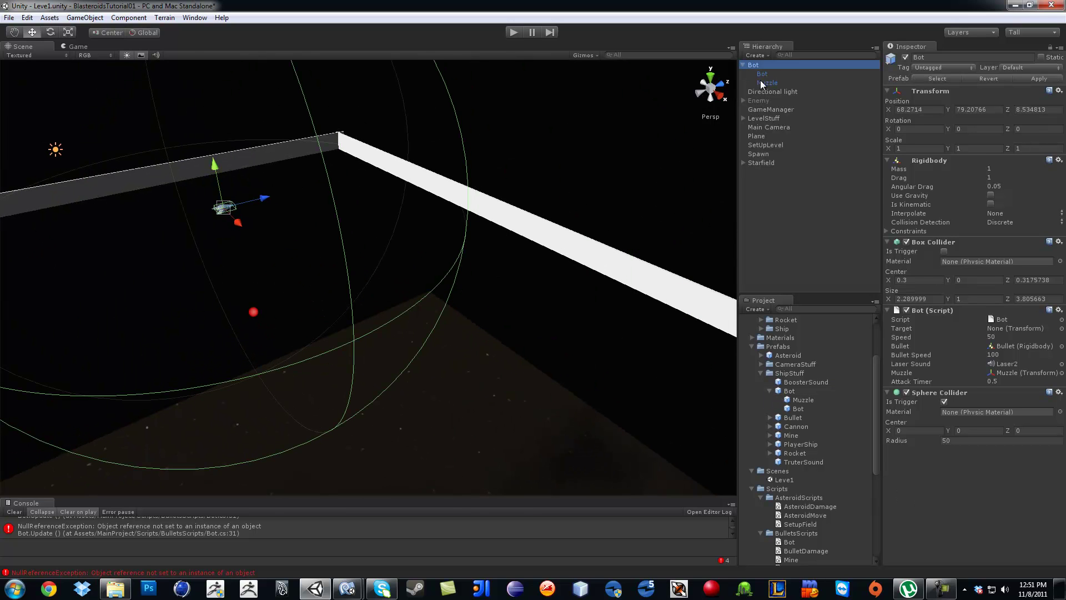
left_click(760, 82)
left_click_drag(275, 200, 288, 195)
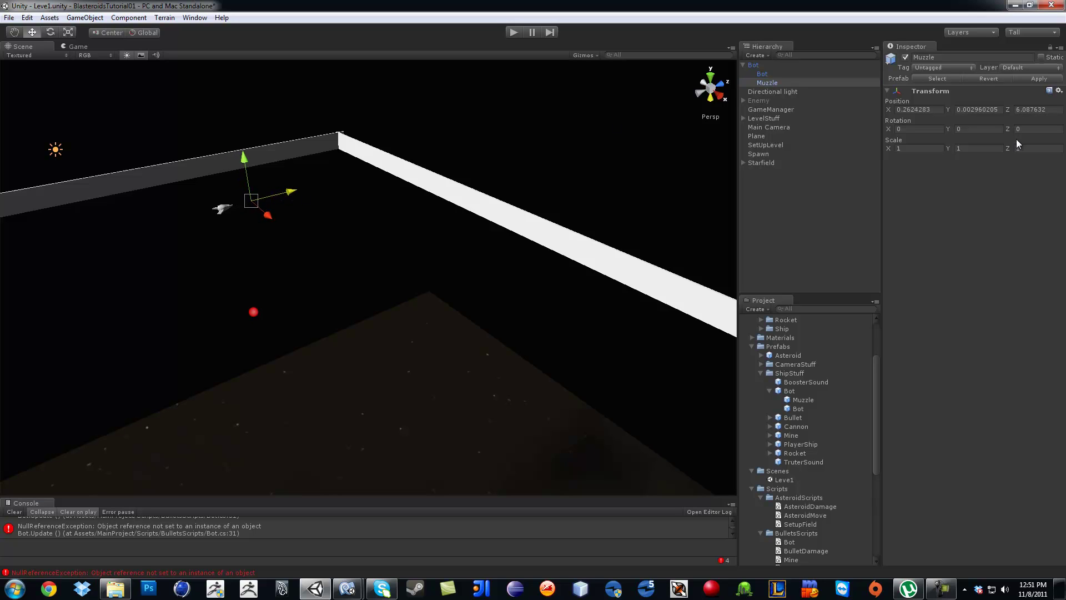
left_click(755, 66)
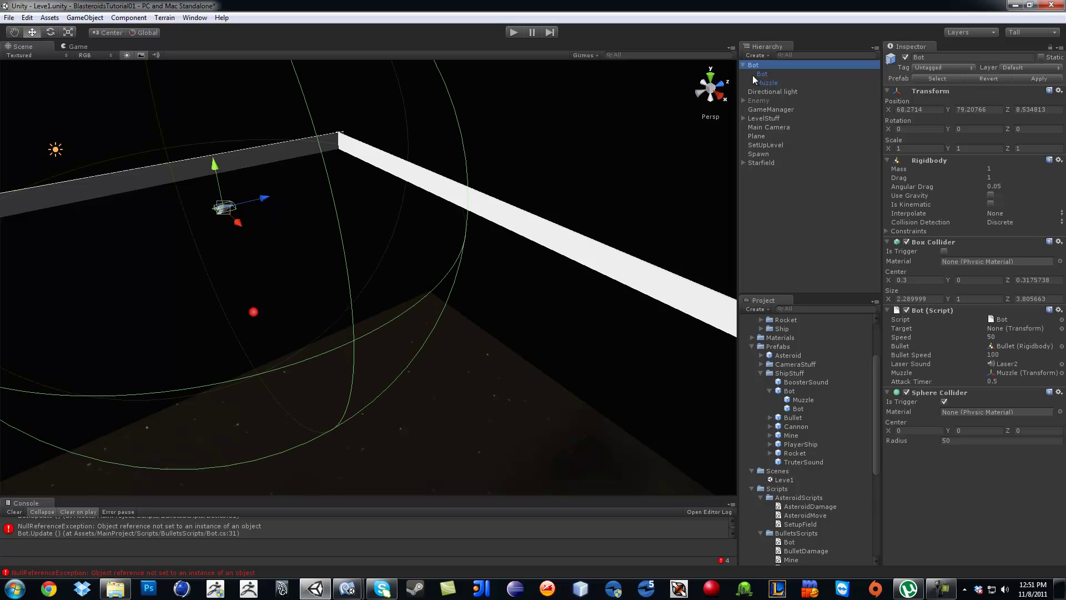
key("Delete")
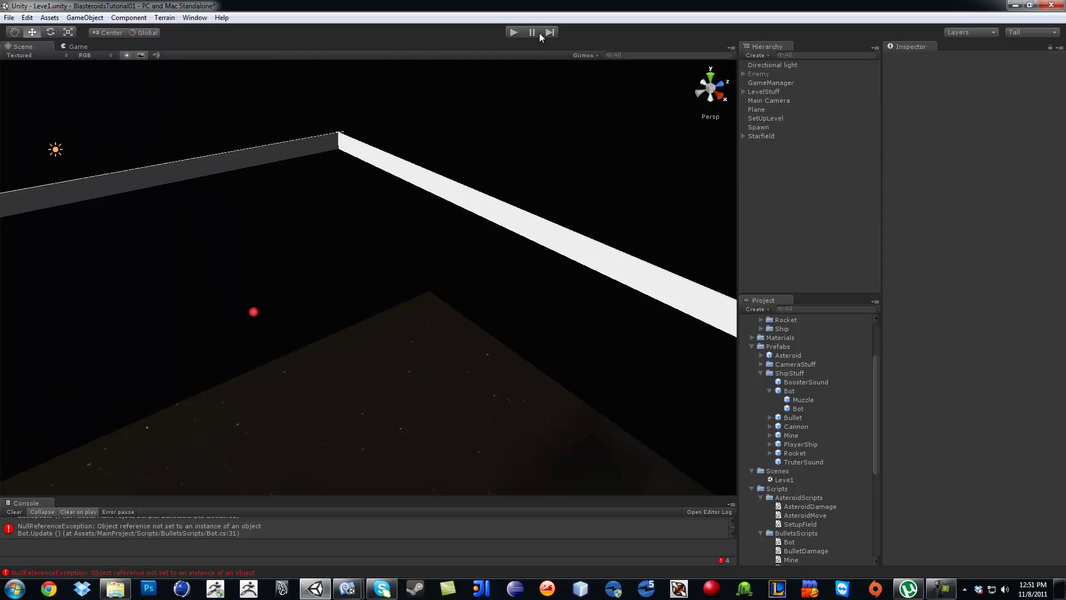
left_click(514, 33)
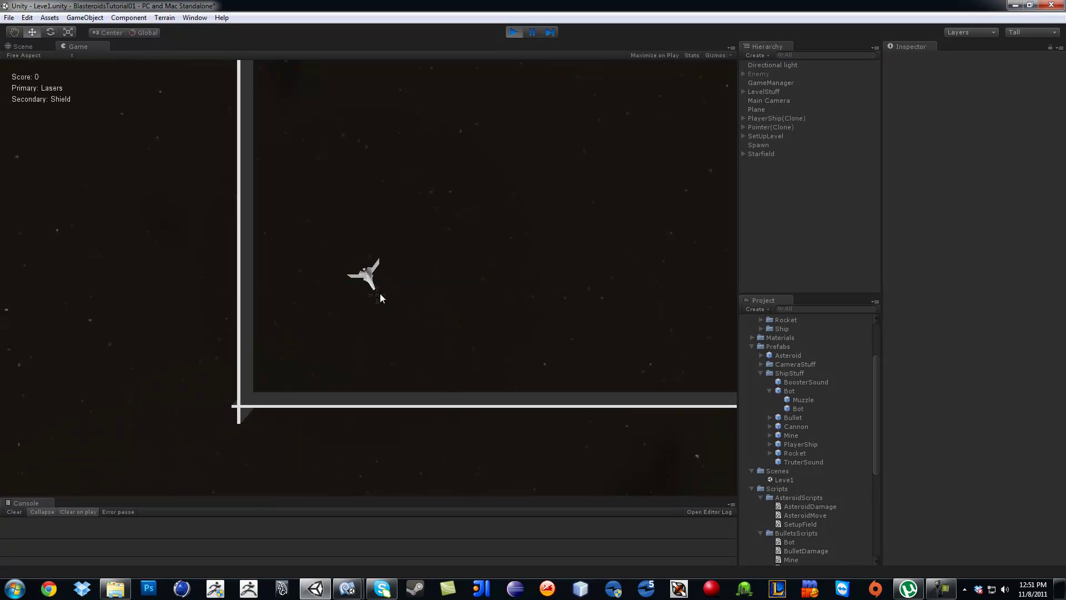
key("w")
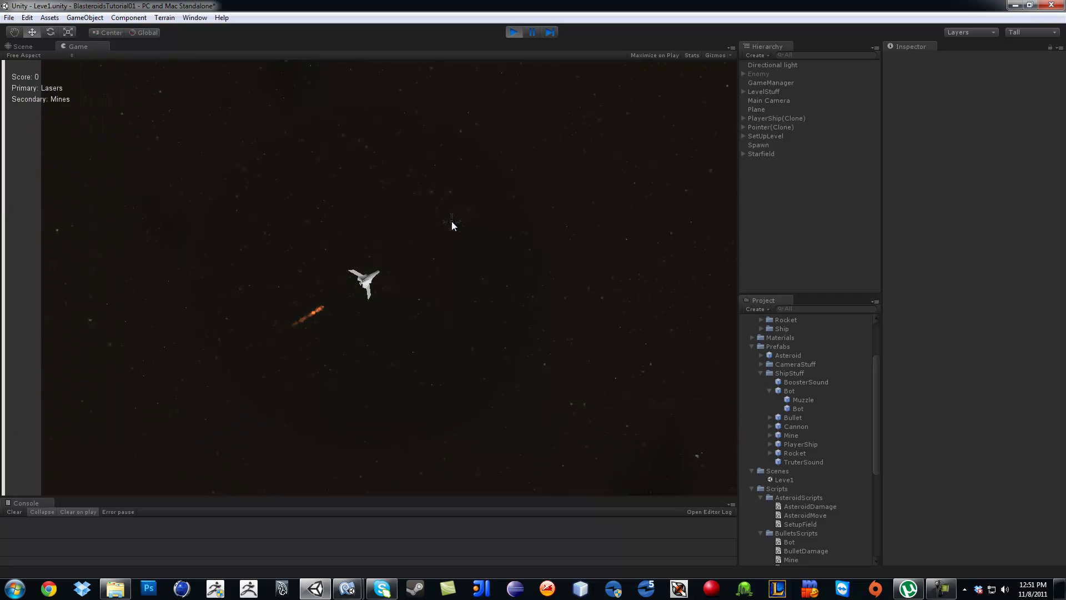
key("e")
key("w")
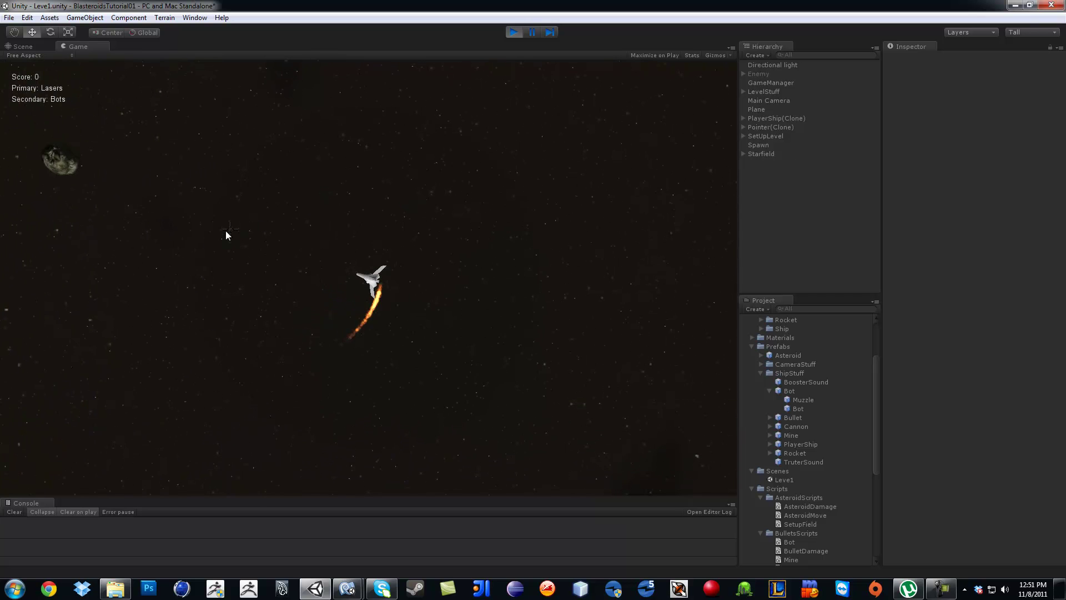
right_click(233, 259)
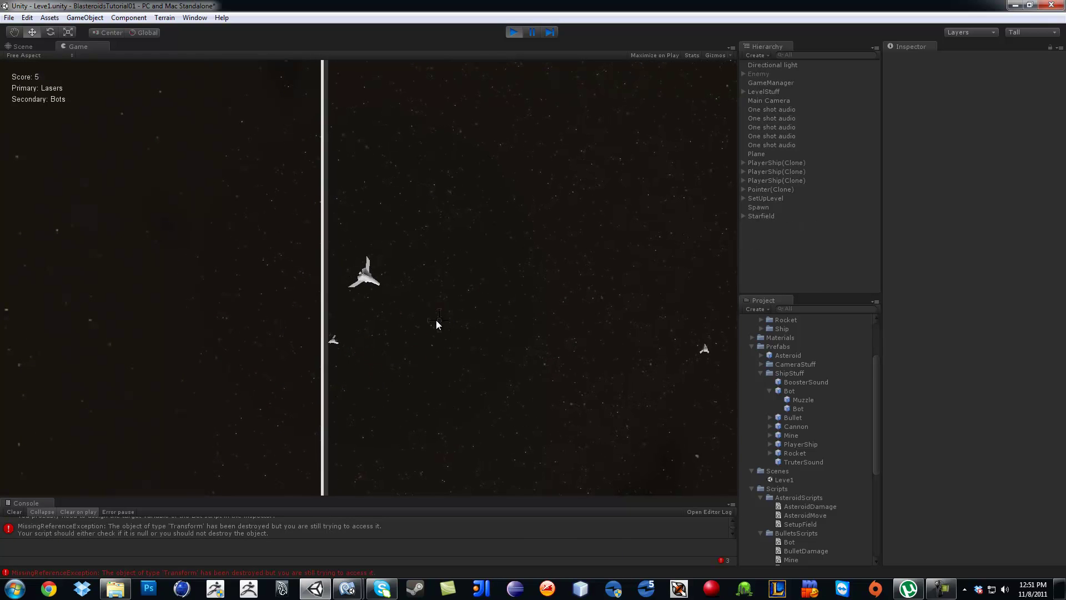
left_click(511, 33)
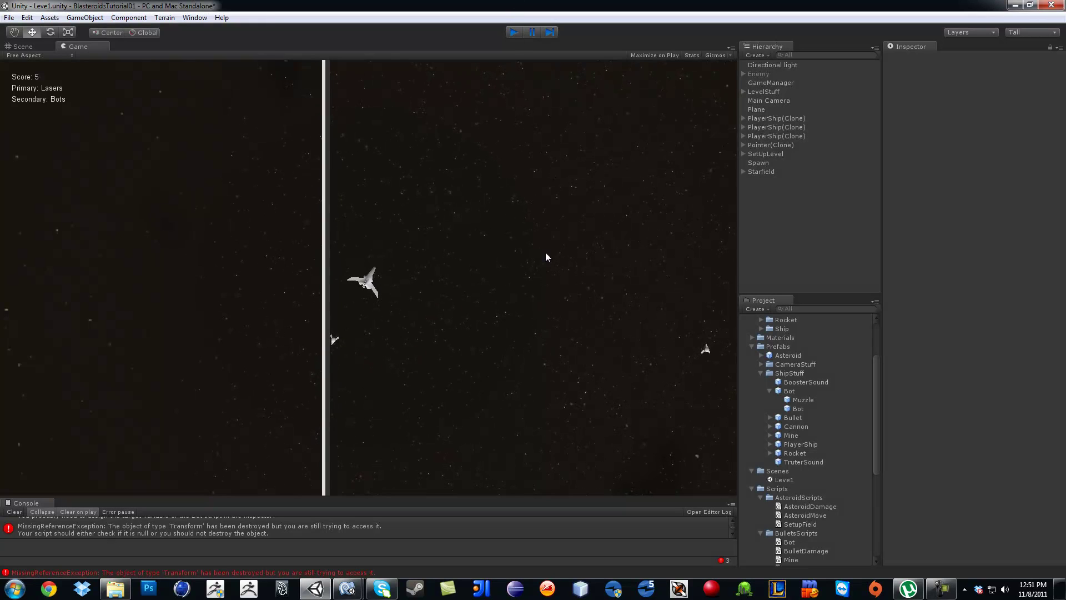
Step: Set the Bot prefab's Sphere Collider Radius to 100, then return to Bot.cs in MonoDevelop
left_click(788, 392)
left_click(969, 430)
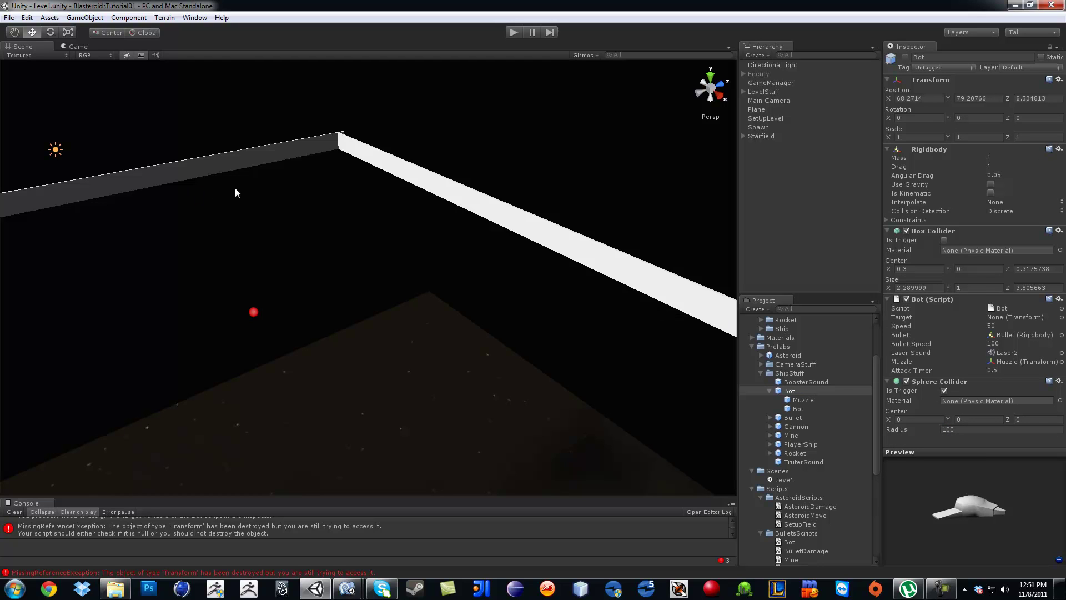
mouse_move(347, 588)
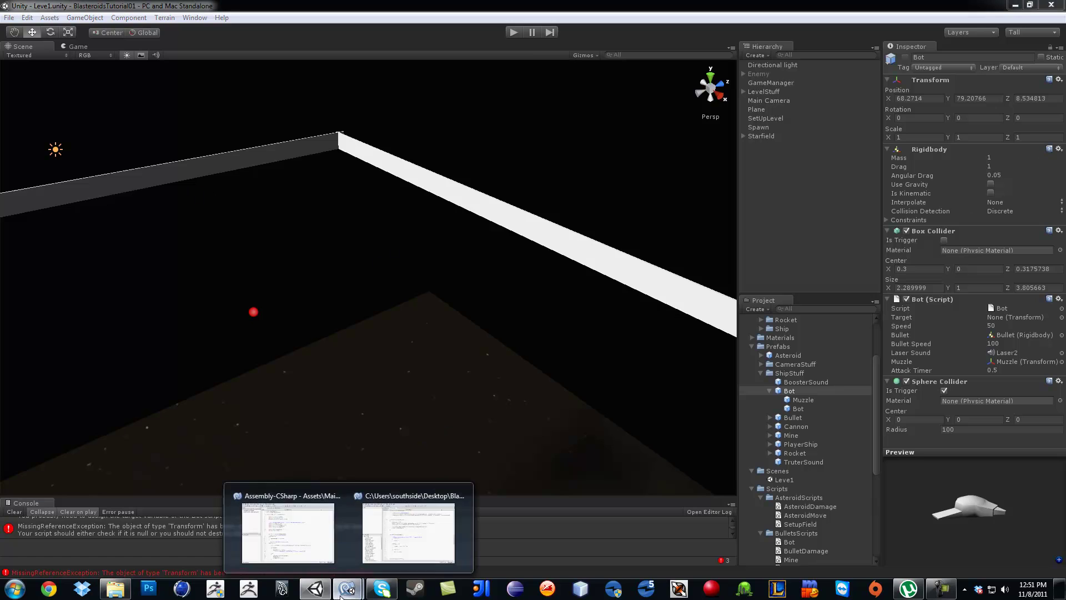
left_click(294, 535)
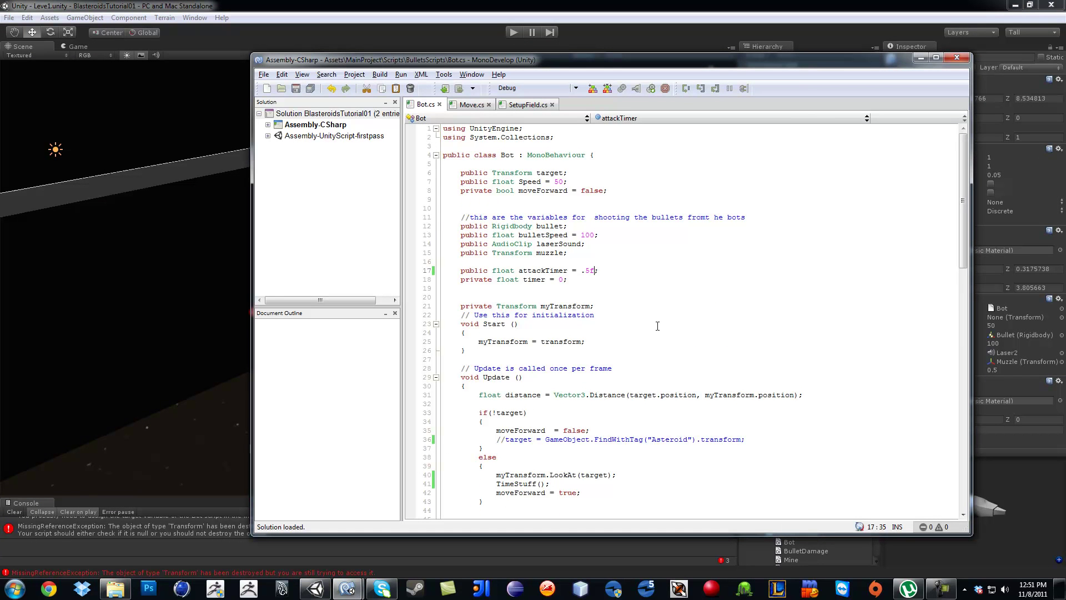
scroll(590, 366, "down", 7)
scroll(650, 305, "down", 2)
scroll(620, 286, "up", 2)
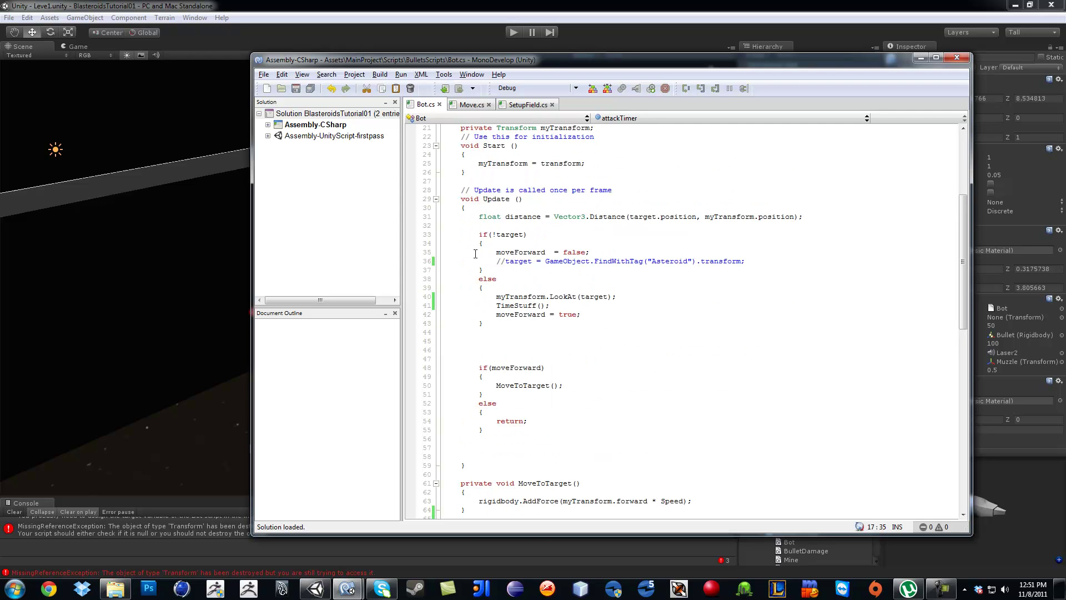
Step: In Bot.cs Update(), add an if block that sets moveForward false when distance is under 30
left_click(489, 330)
key("Return")
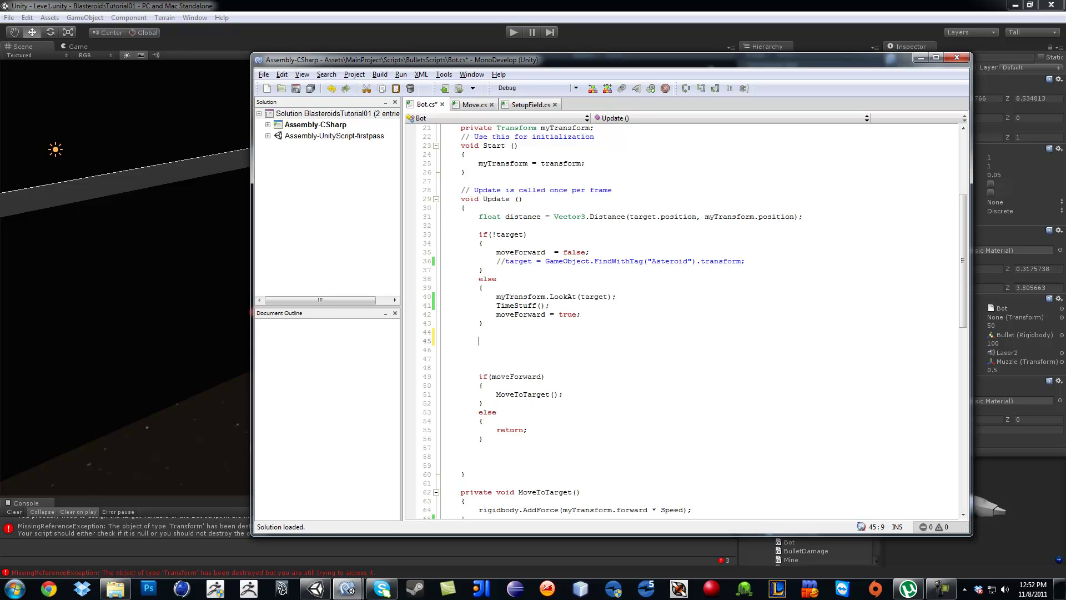
type("if(")
type("di")
key("Return")
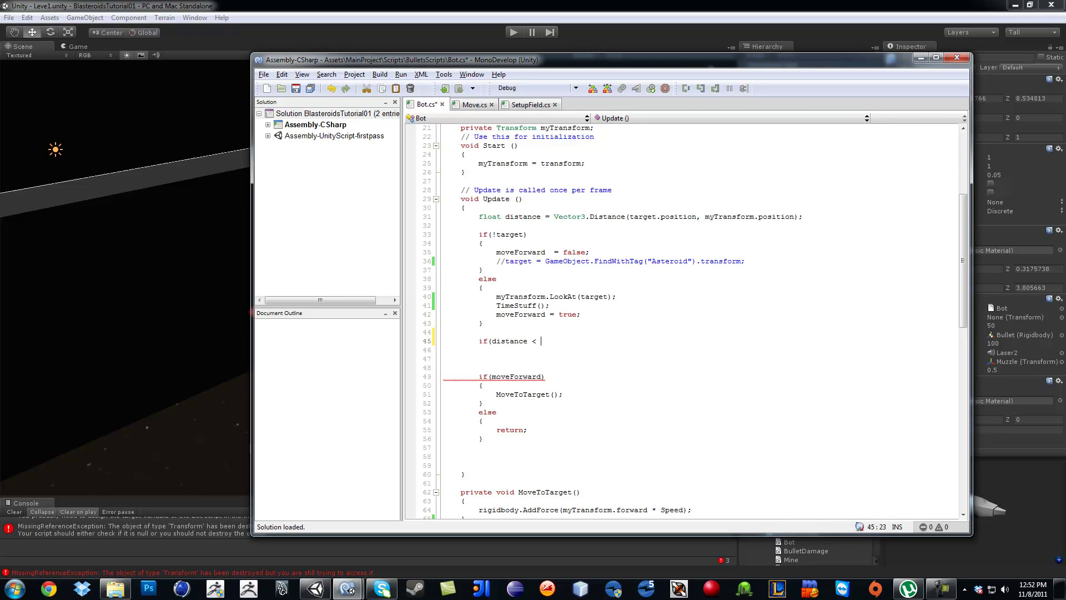
type("30")
key("Return")
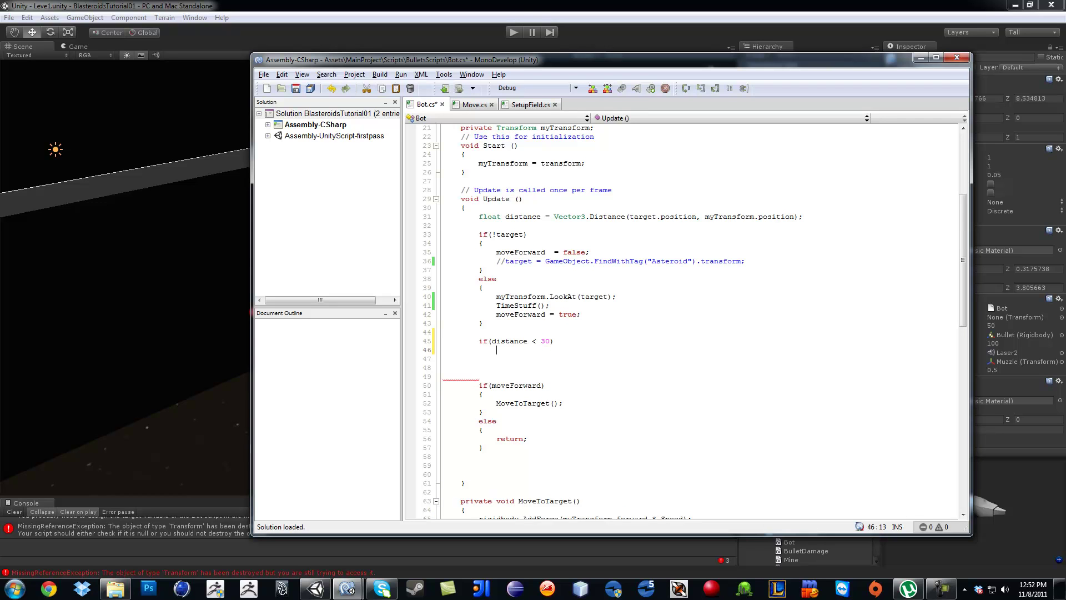
type("{")
key("Return")
key("Return")
type("mo")
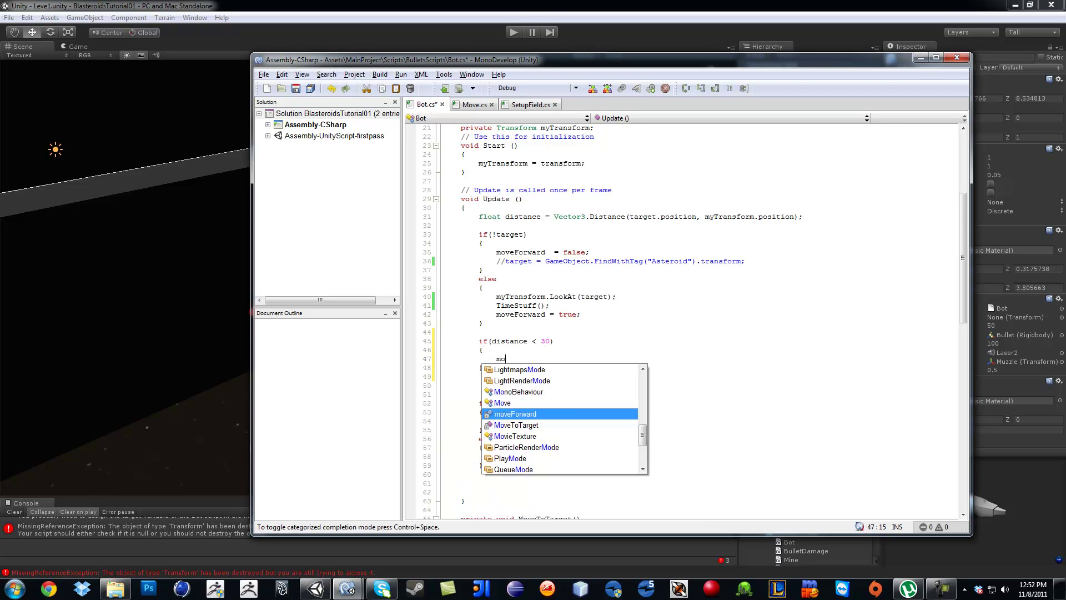
key("Return")
type("=")
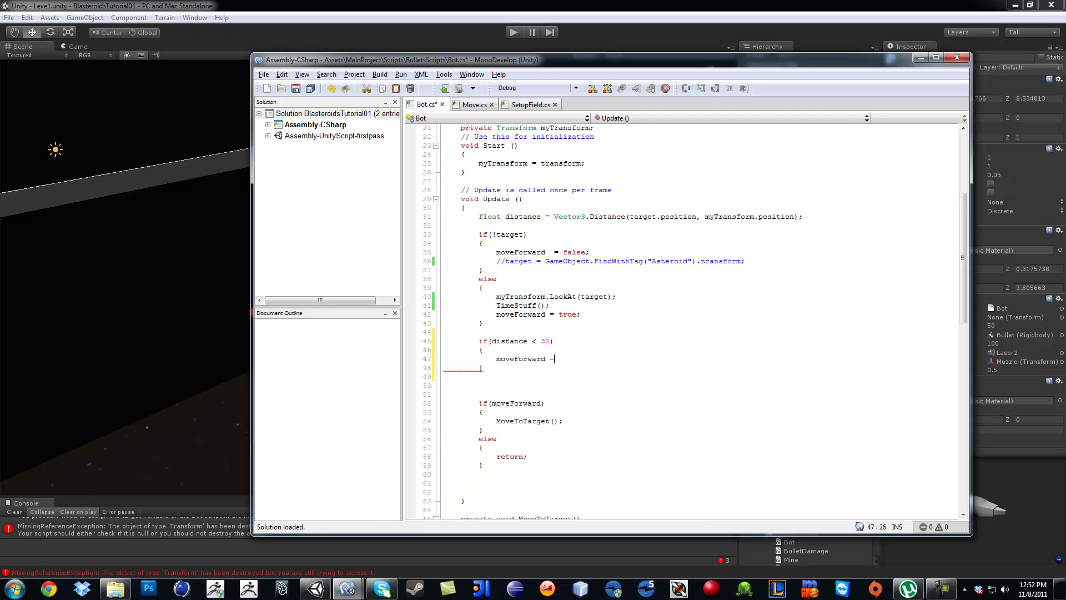
type(" f")
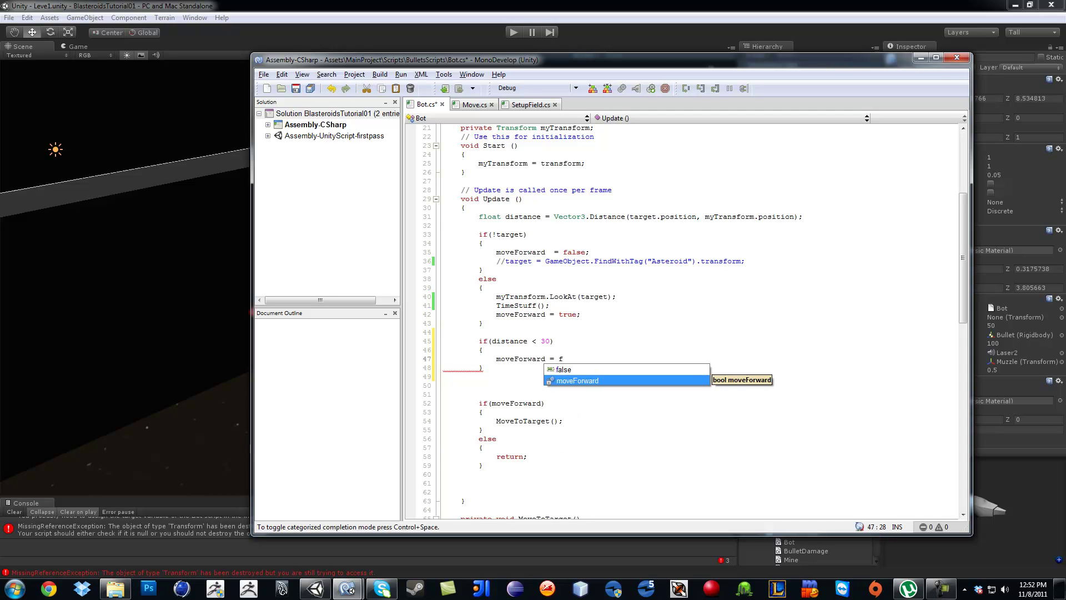
type("alse;")
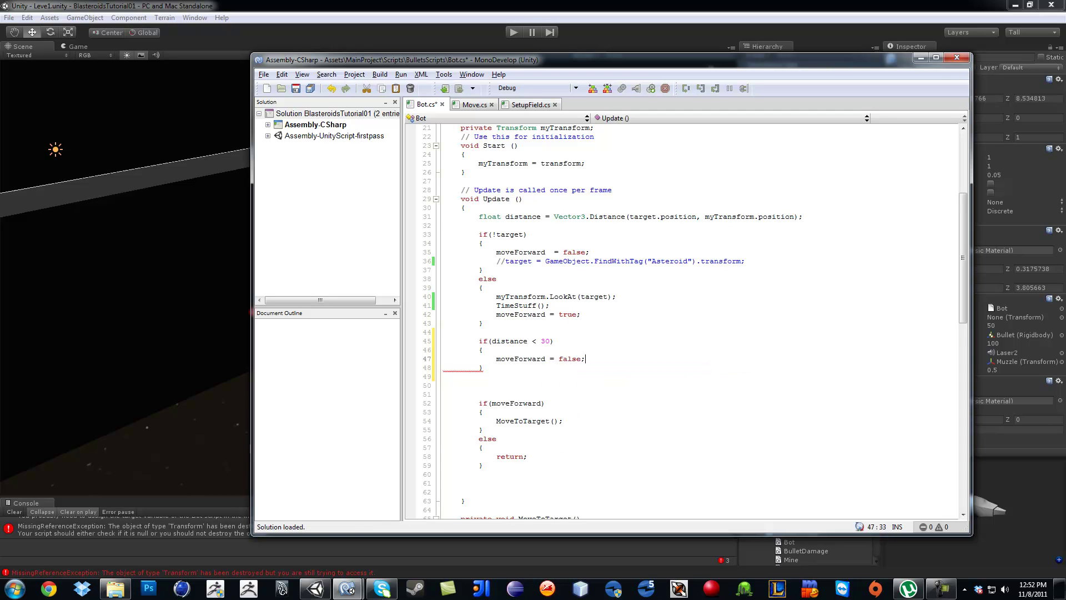
Step: Add the else branch setting moveForward to true, save Bot.cs, and return to Unity
key("Return")
type("else")
key("Return")
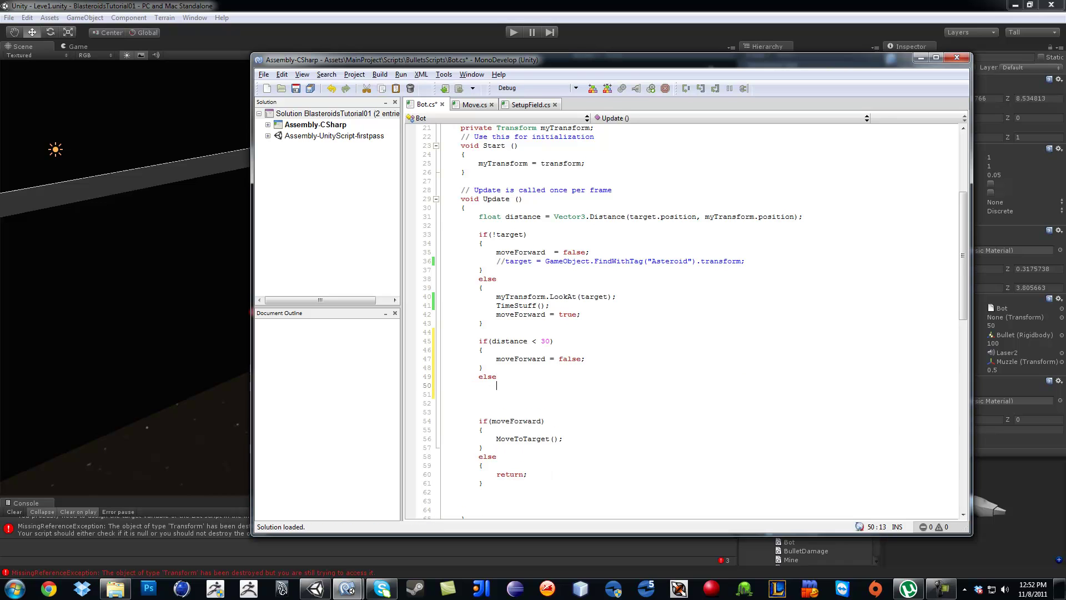
type("{")
key("Return")
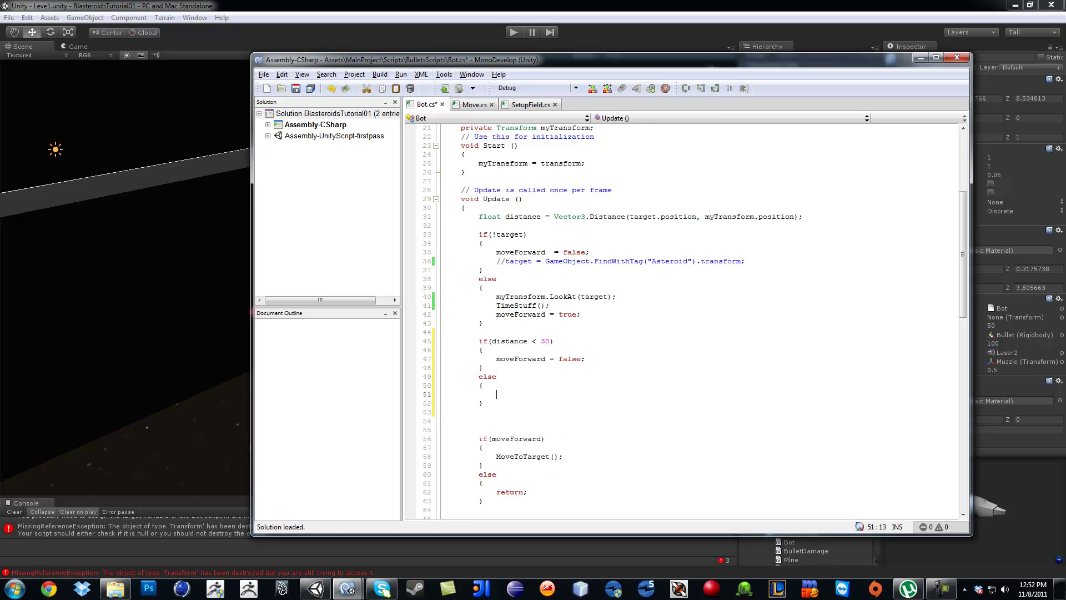
type("moveForward")
type(" = true;")
key("ctrl+s")
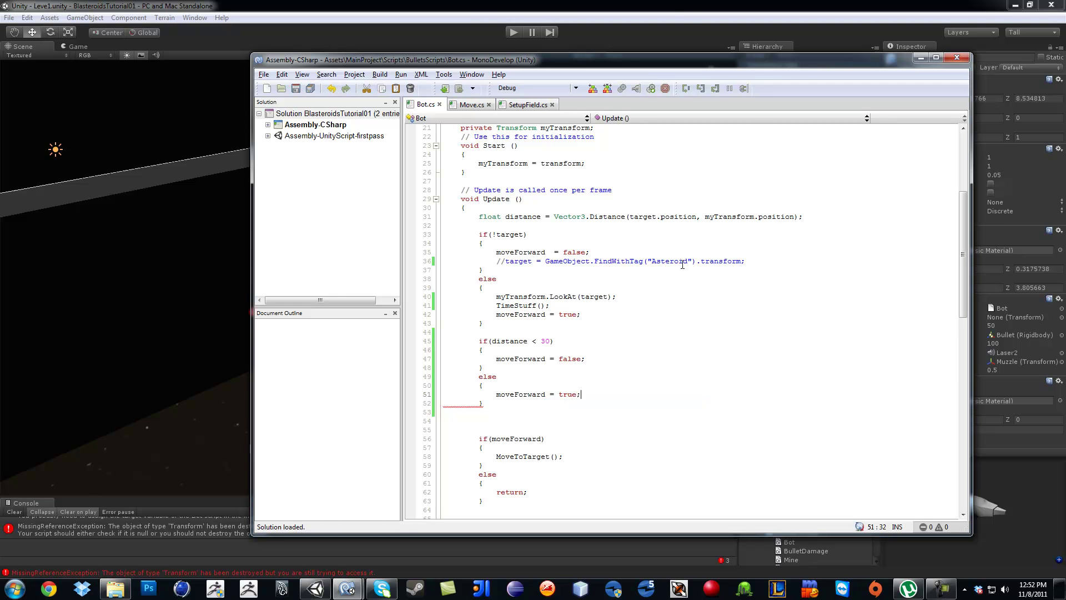
left_click_drag(685, 18, 553, 25)
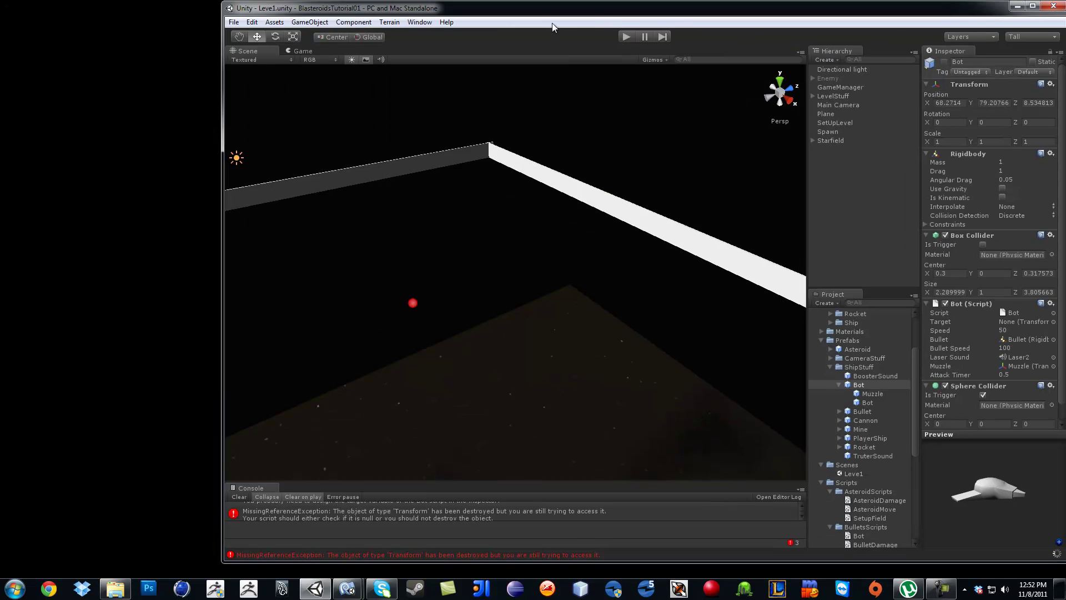
left_click(628, 36)
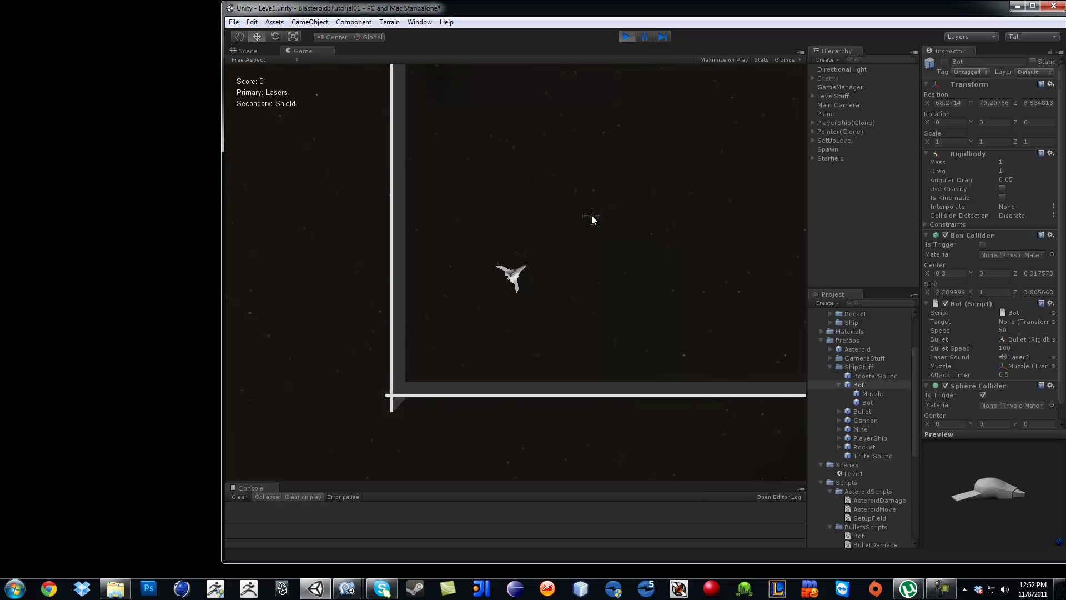
key("w")
key("e")
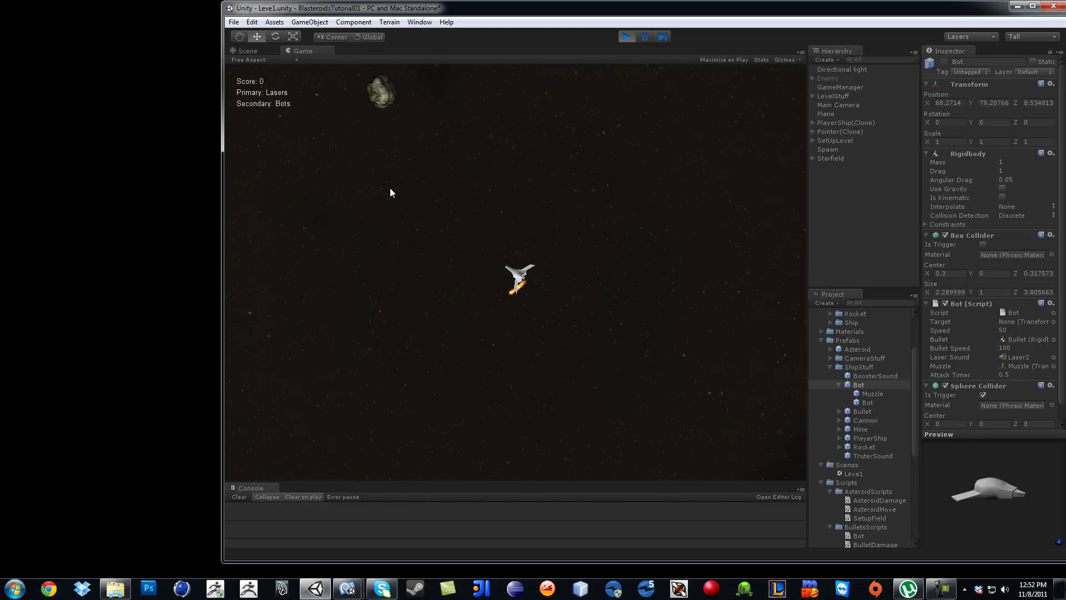
right_click(564, 193)
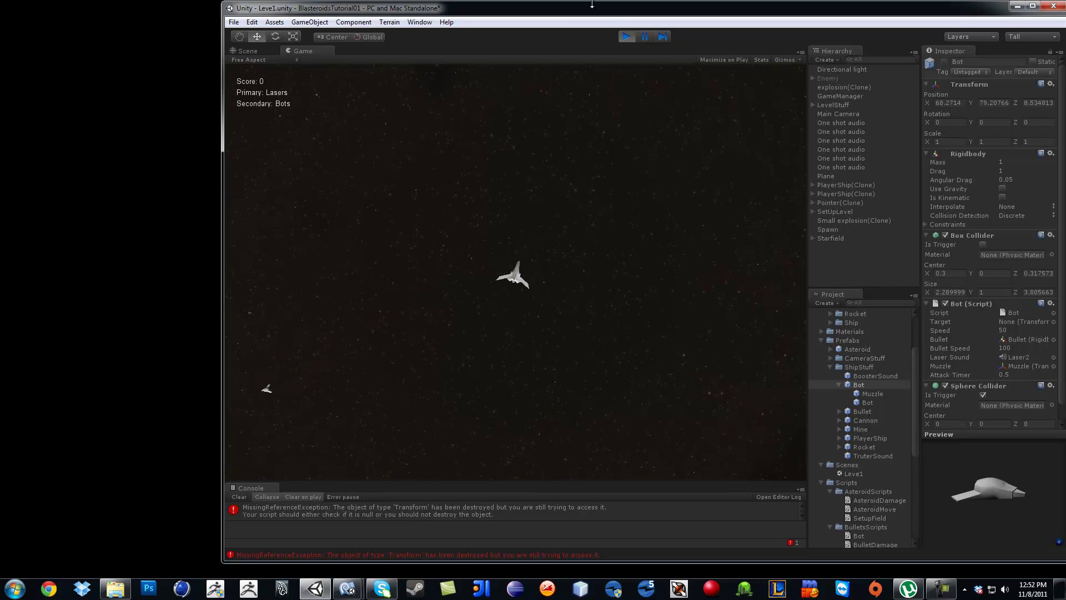
left_click(626, 36)
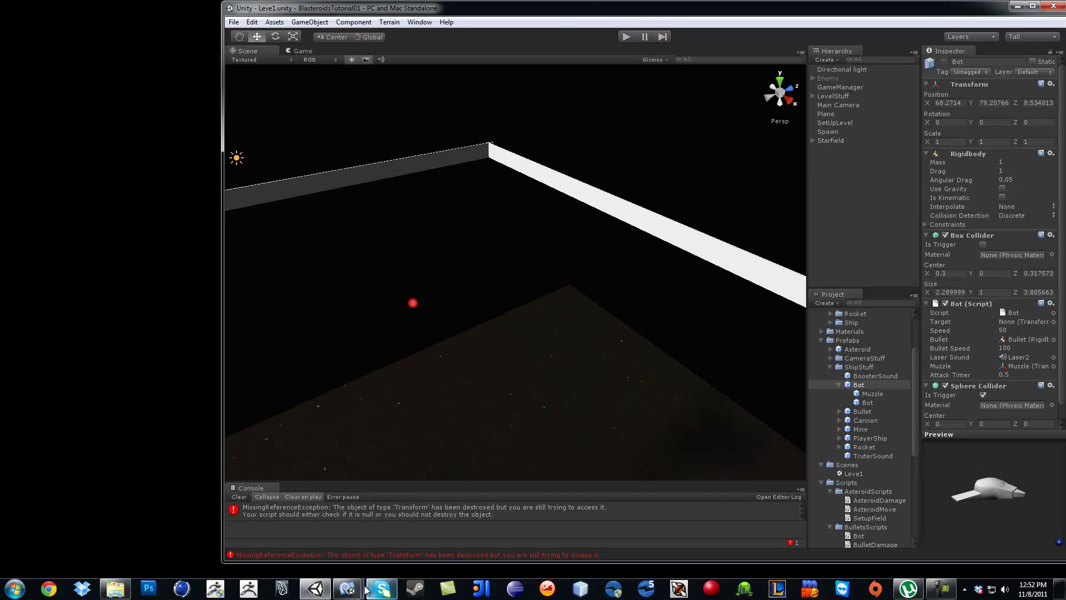
Step: Change the stopping distance on line 45 from 30 to 50, save, and replay in Unity
mouse_move(347, 589)
left_click(303, 548)
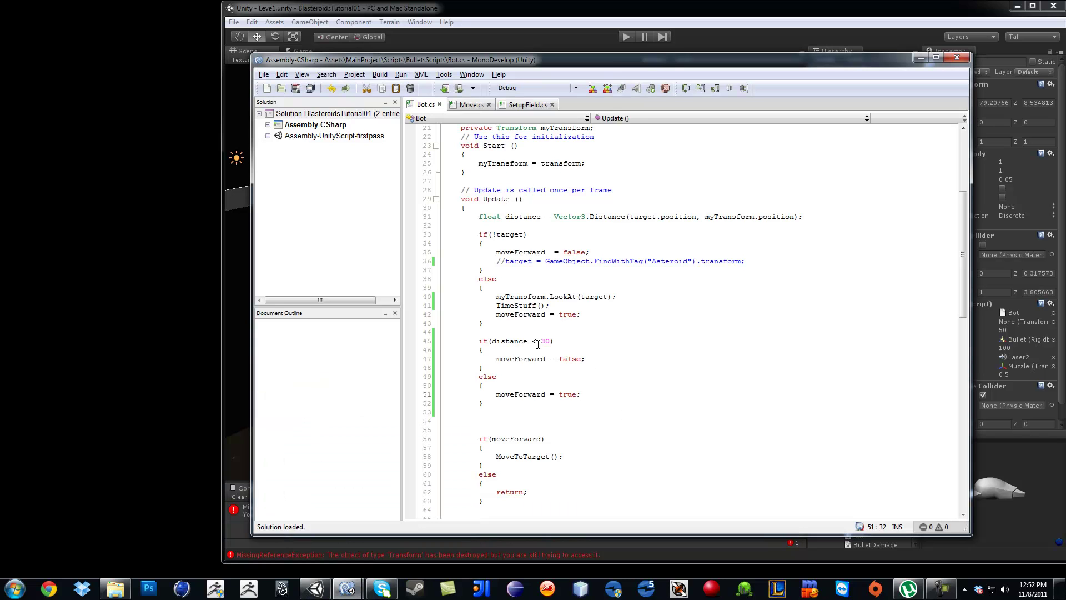
key("BackSpace")
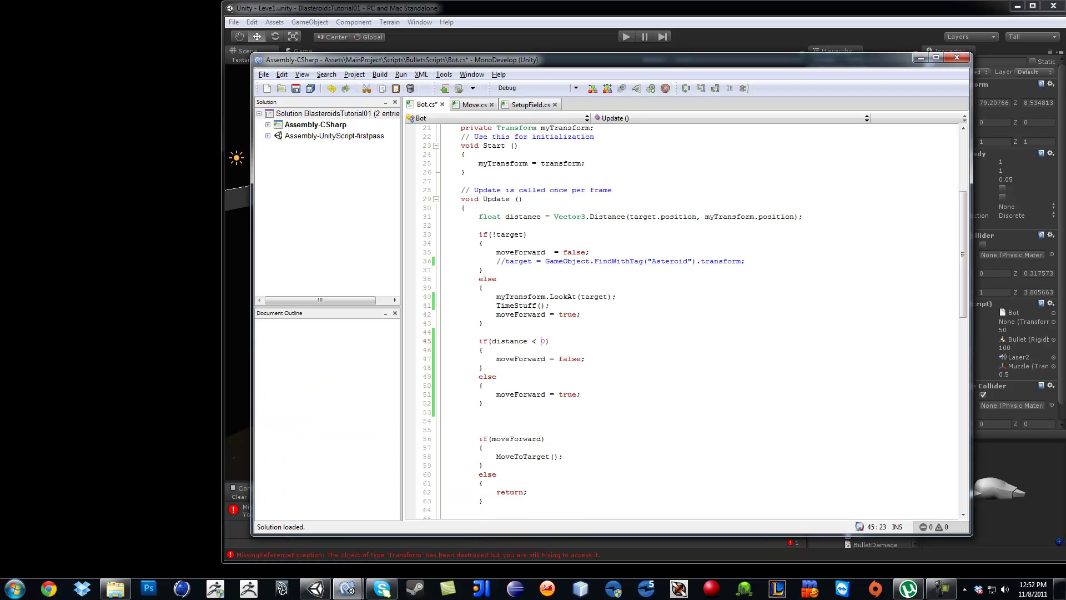
type("5")
key("ctrl+s")
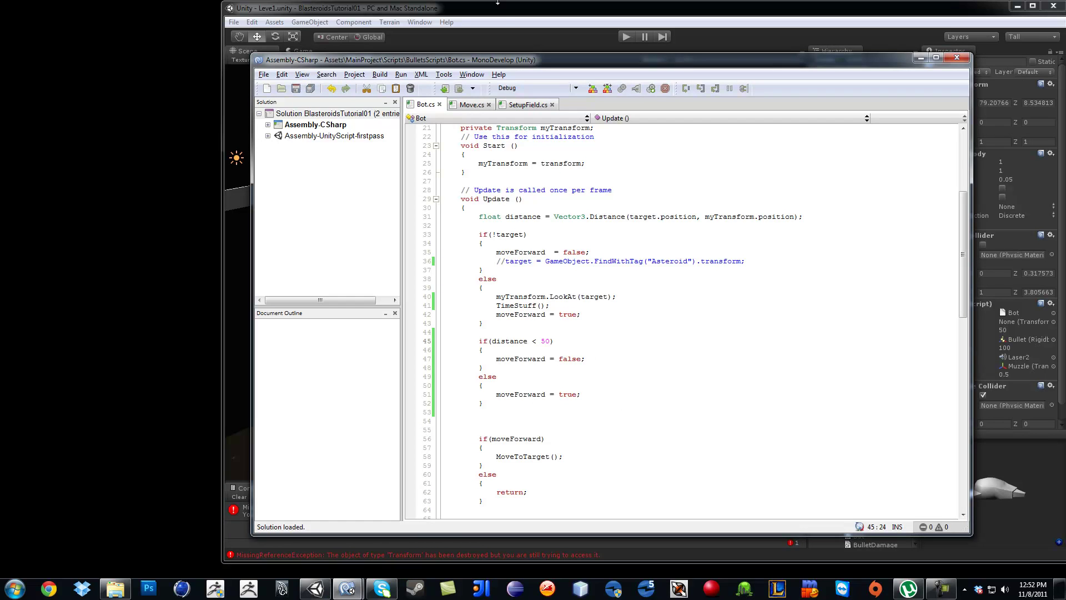
left_click(590, 30)
left_click(624, 38)
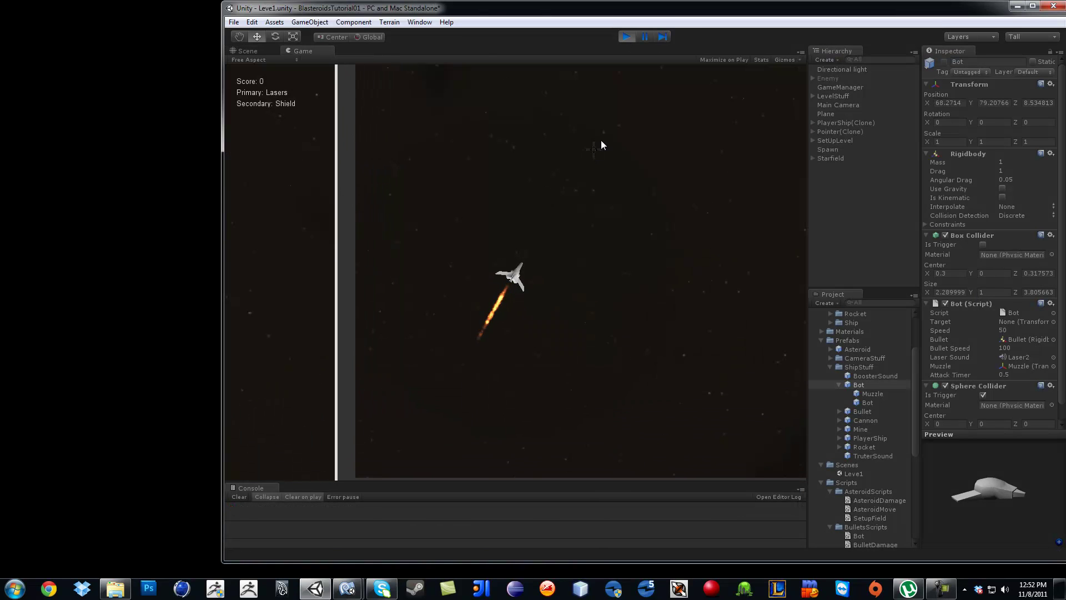
key("e")
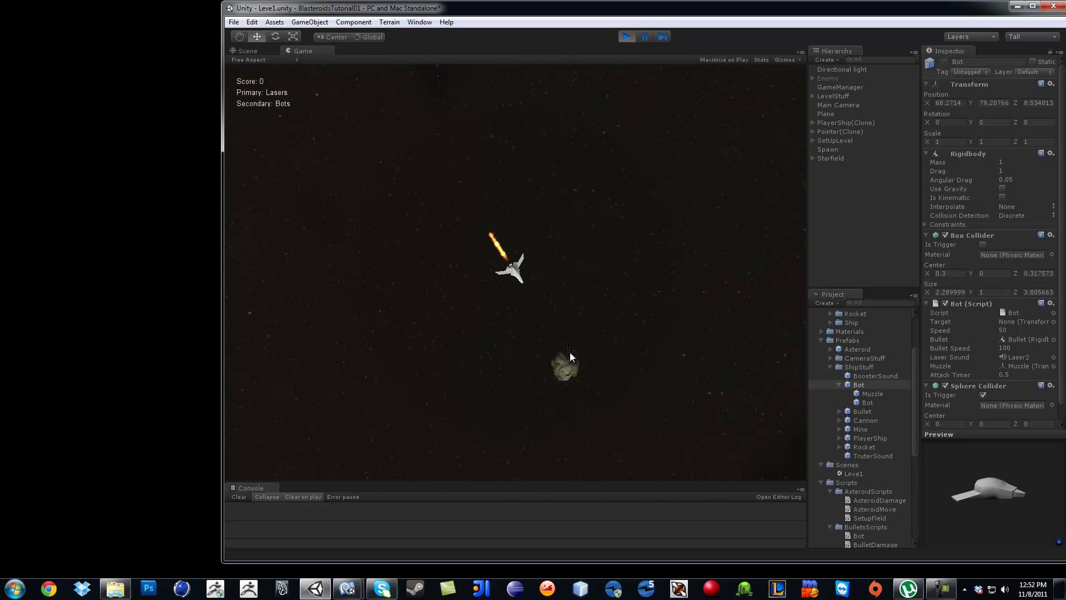
key("e")
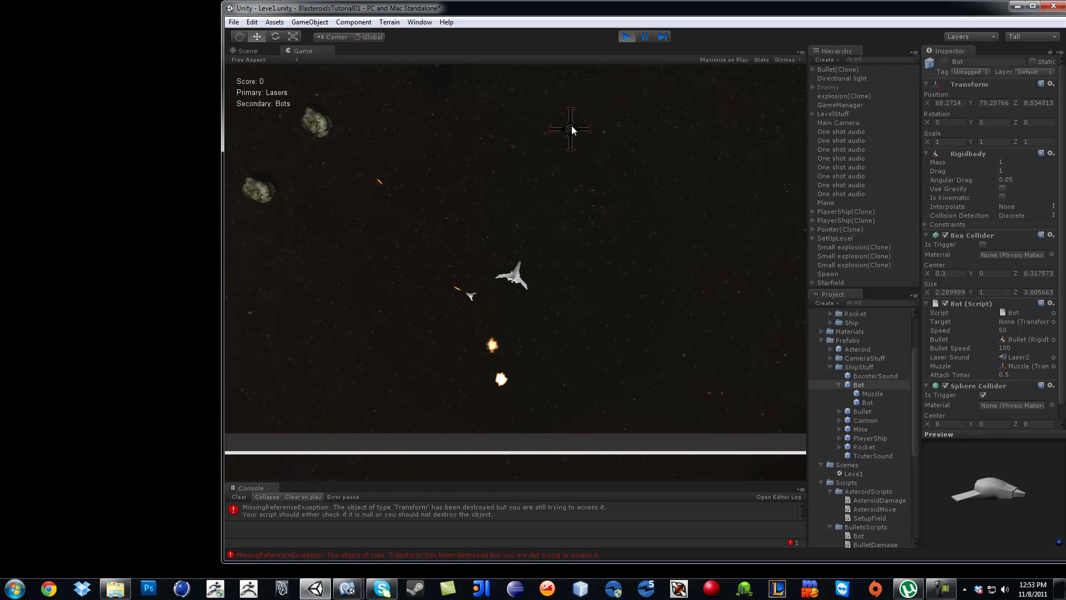
left_click(626, 38)
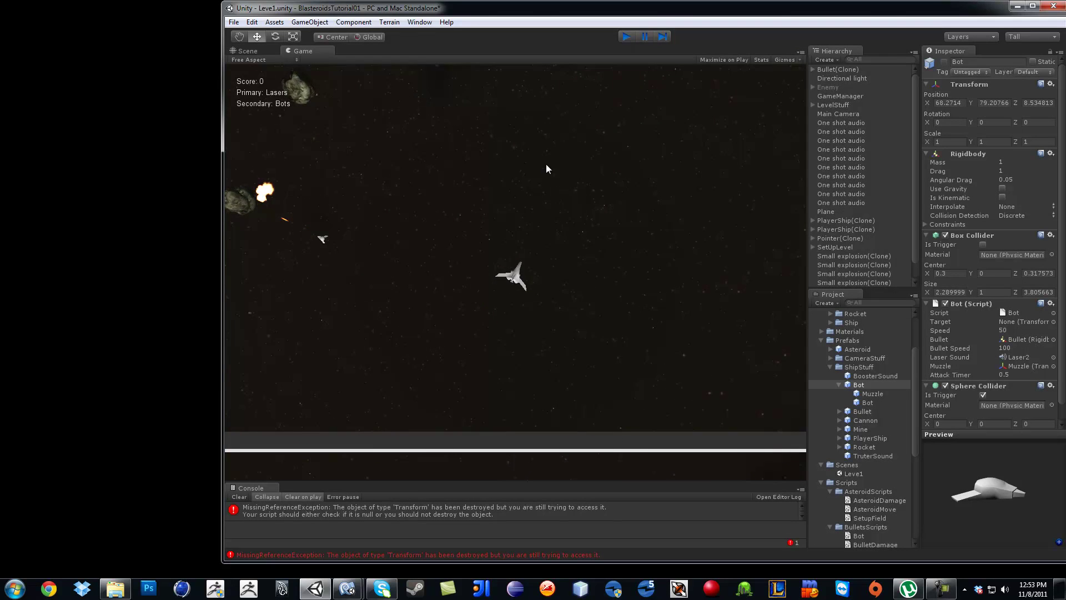